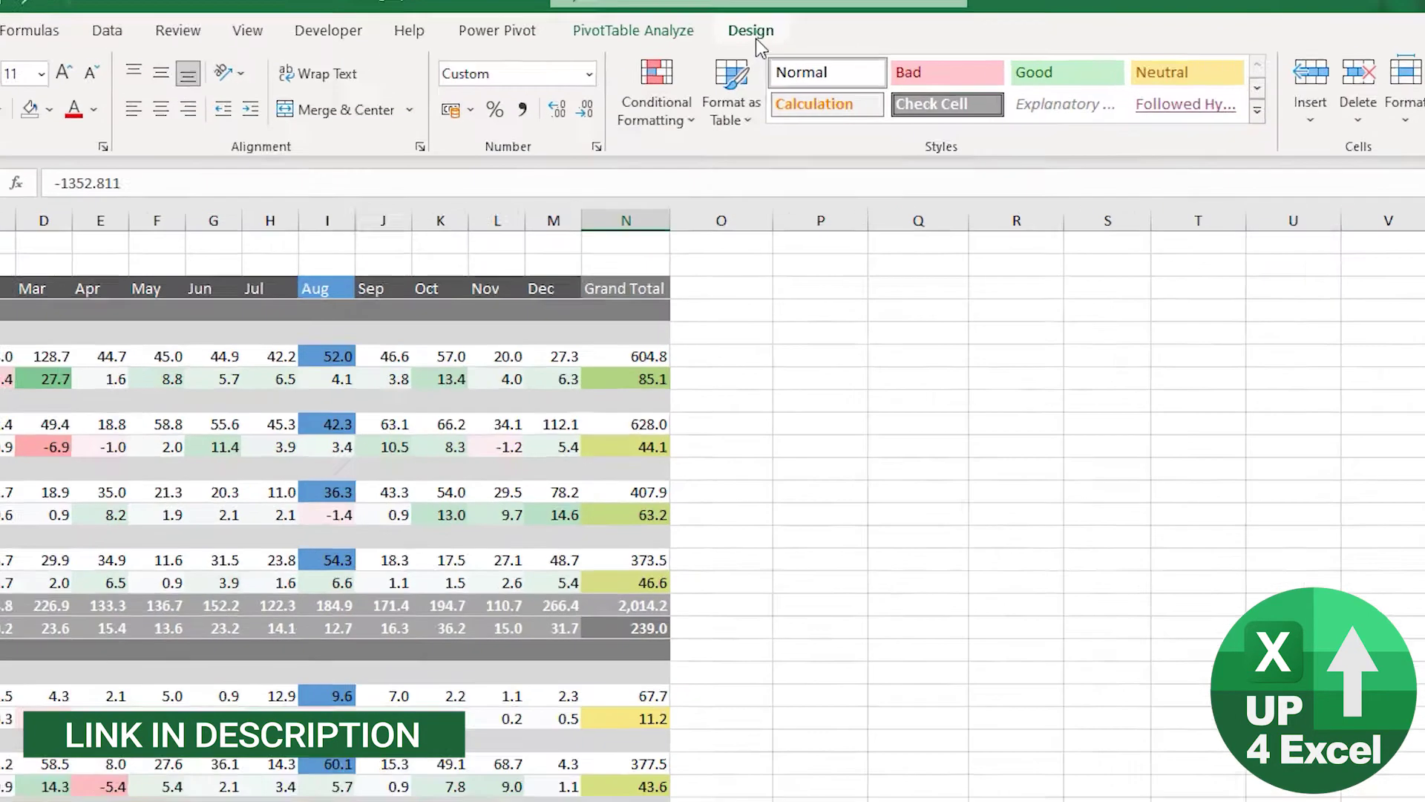
- Insert a slicer for the Region field and drag it over the pivot table
left_click(750, 40)
left_click(669, 39)
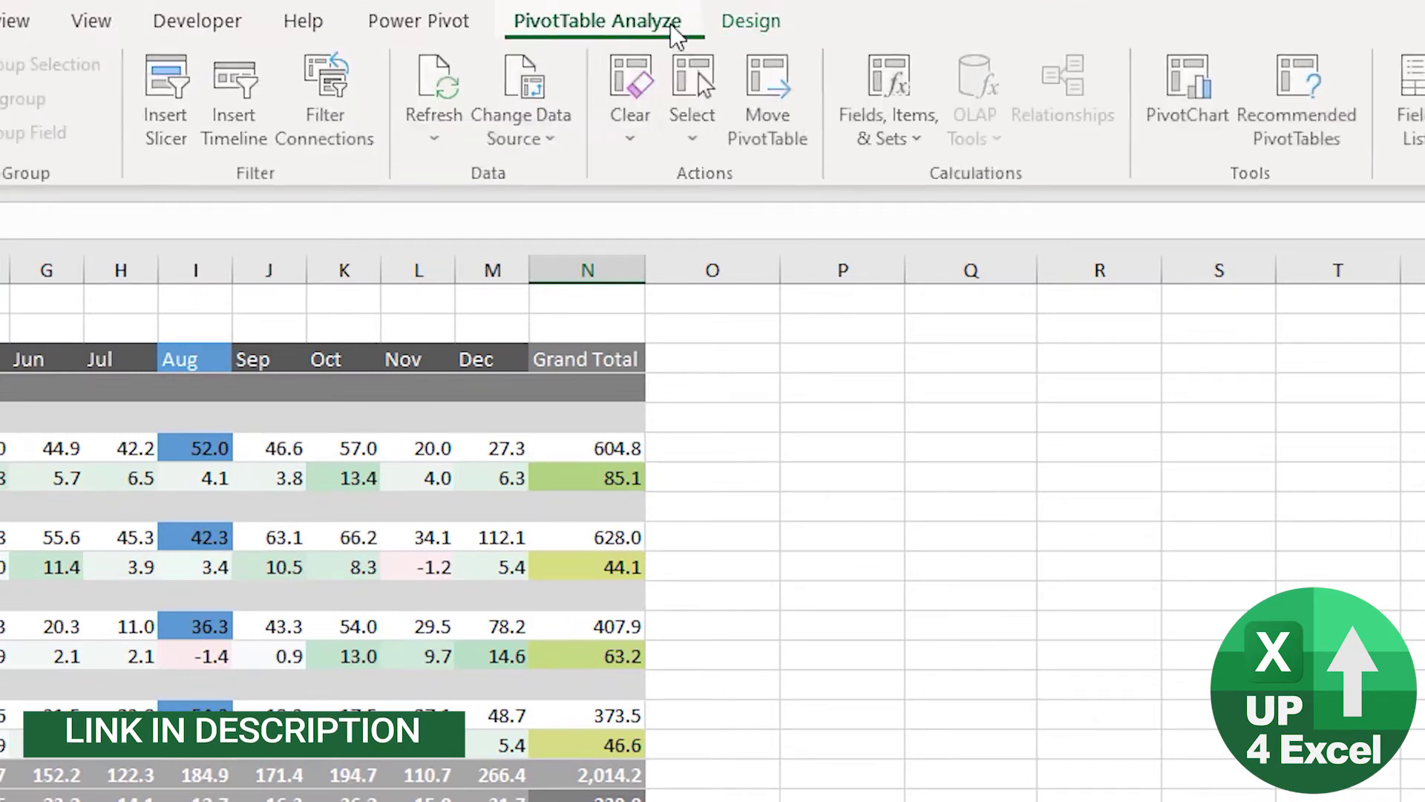
left_click(174, 135)
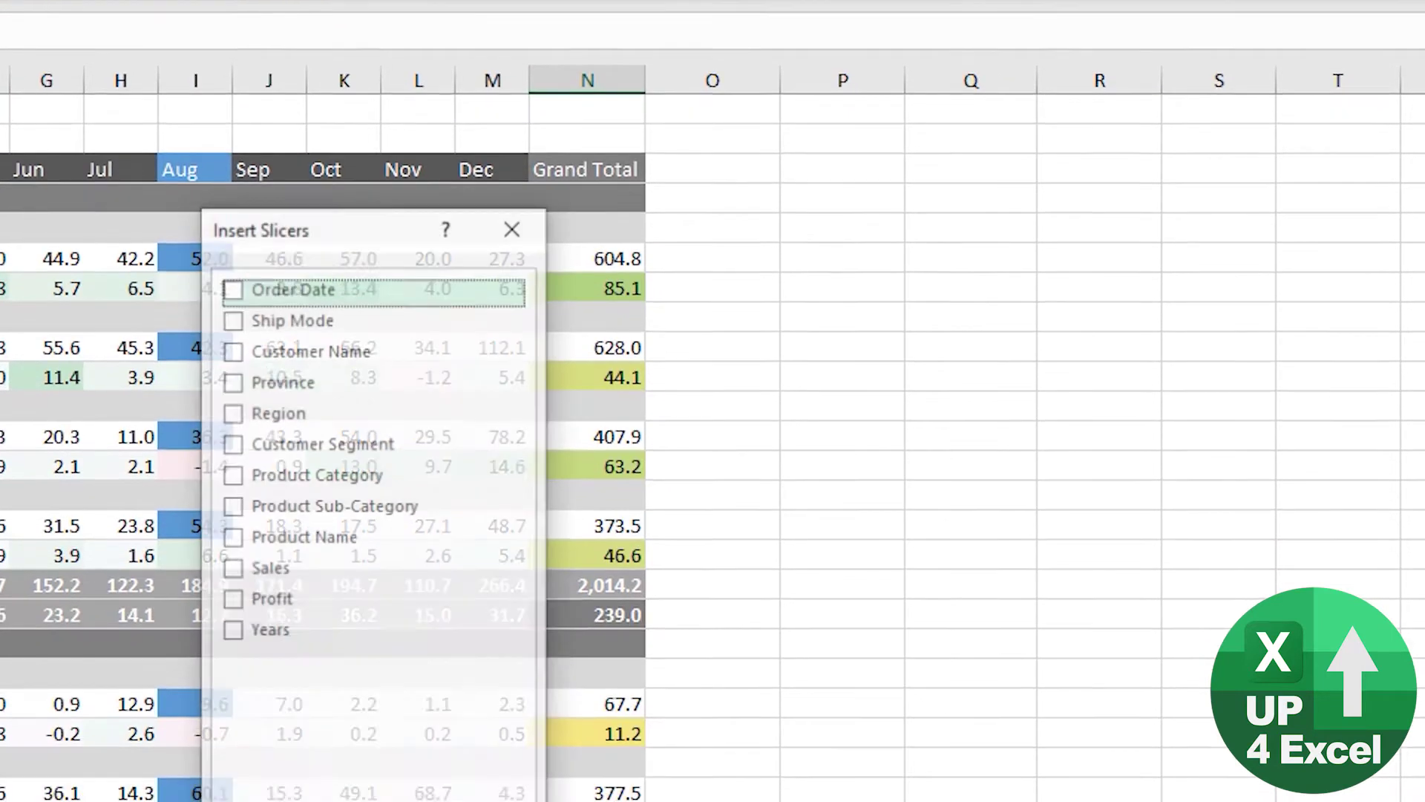
left_click(232, 286)
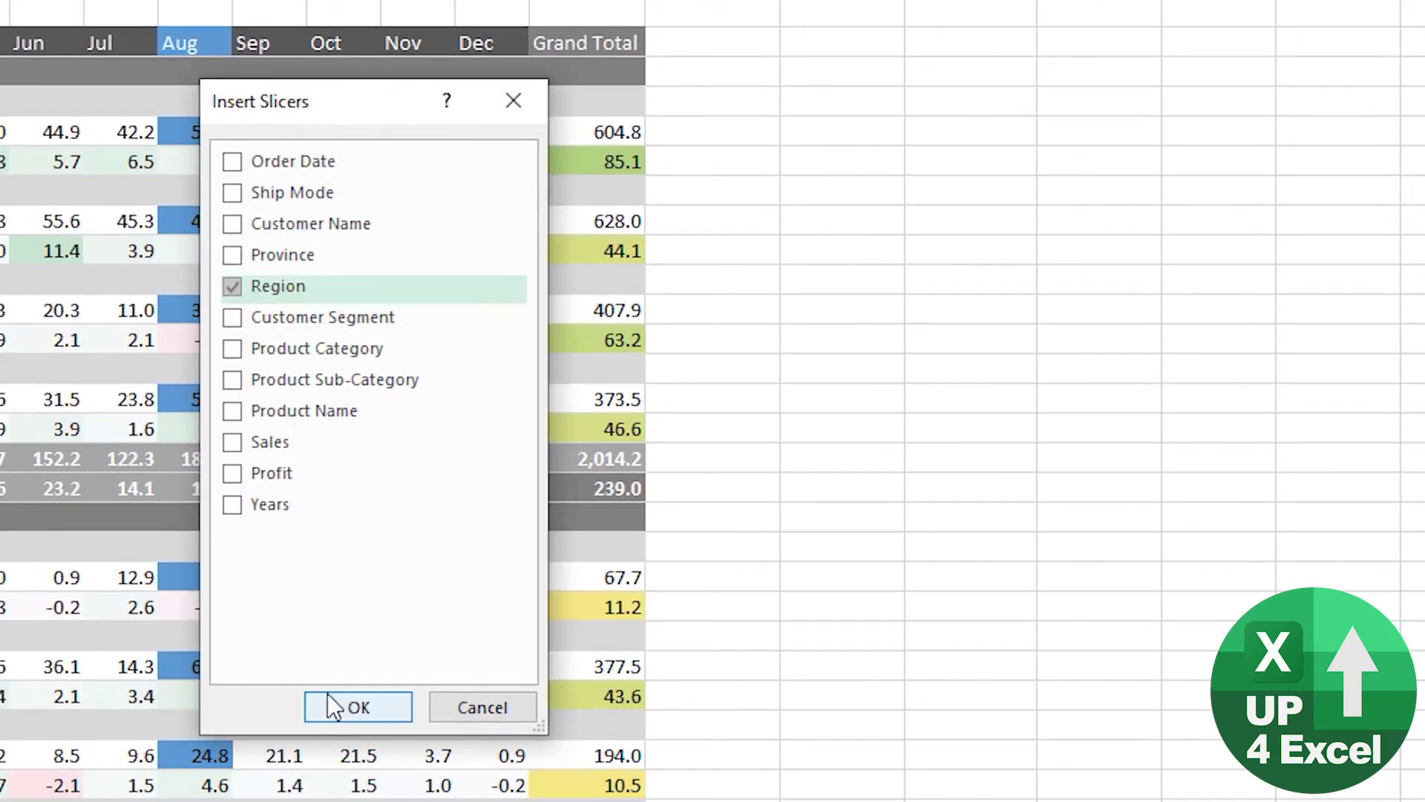
left_click(338, 707)
left_click_drag(706, 359, 23, 65)
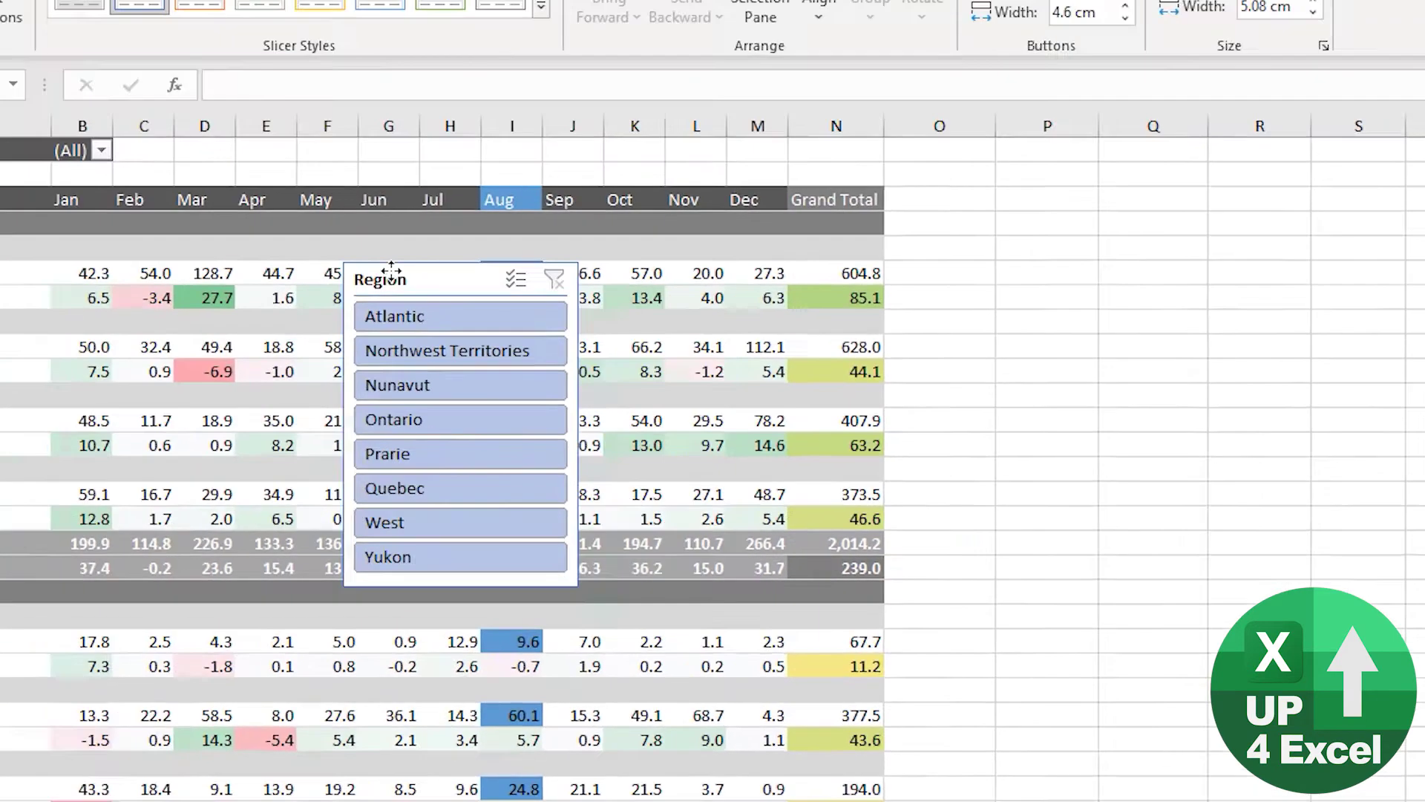
- Insert five blank rows above the pivot table at rows 1–5
left_click(487, 248)
left_click_drag(373, 225, 372, 318)
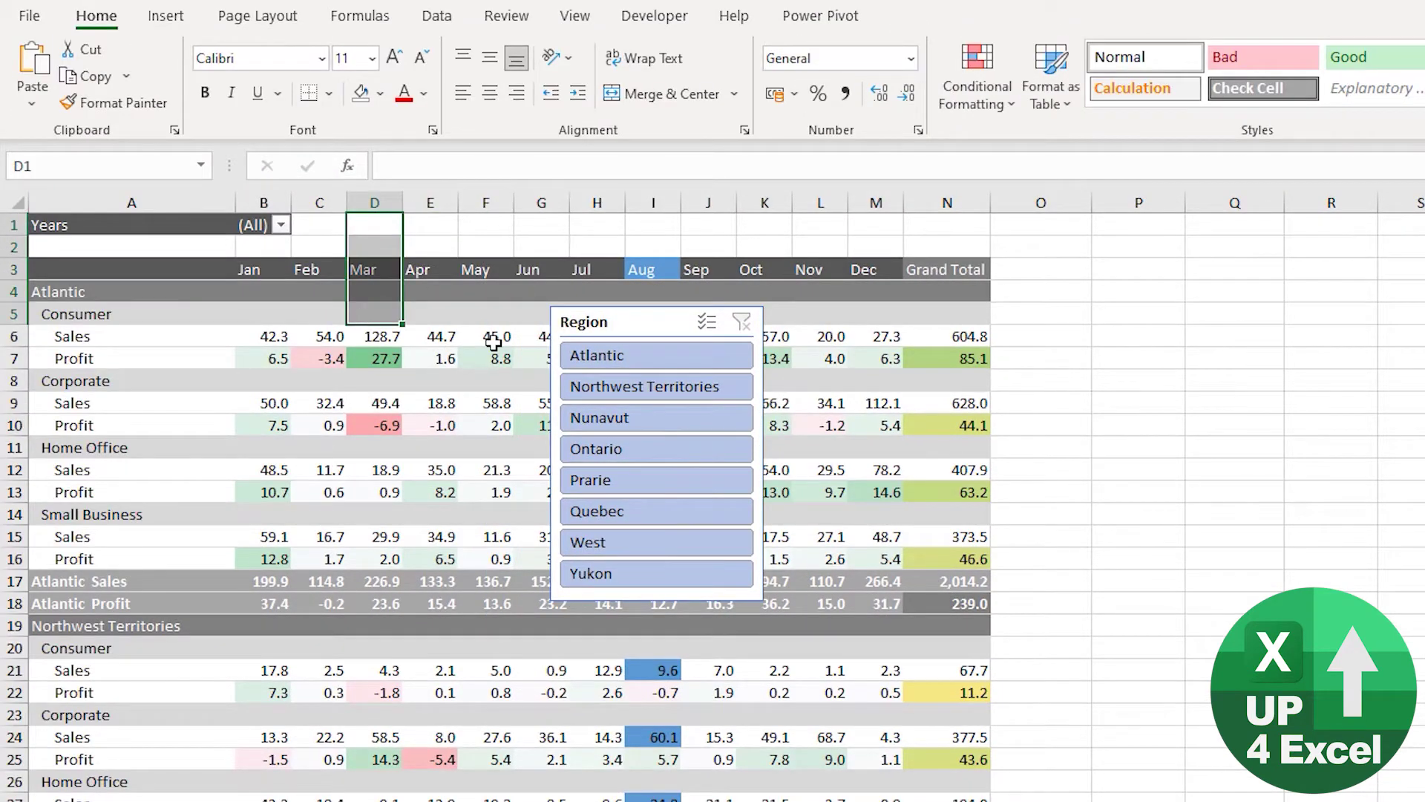
key("shift+space")
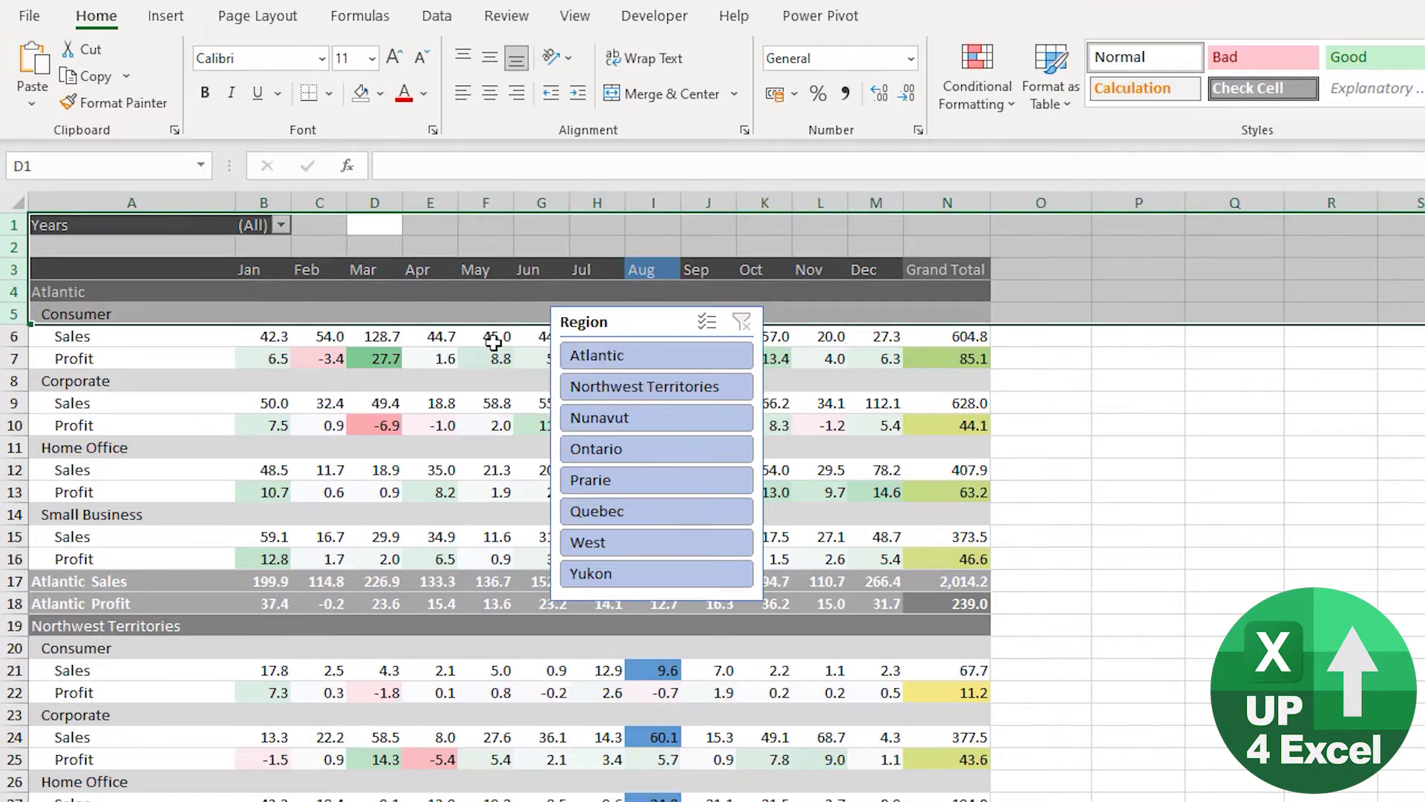
key("ctrl+shift+equal")
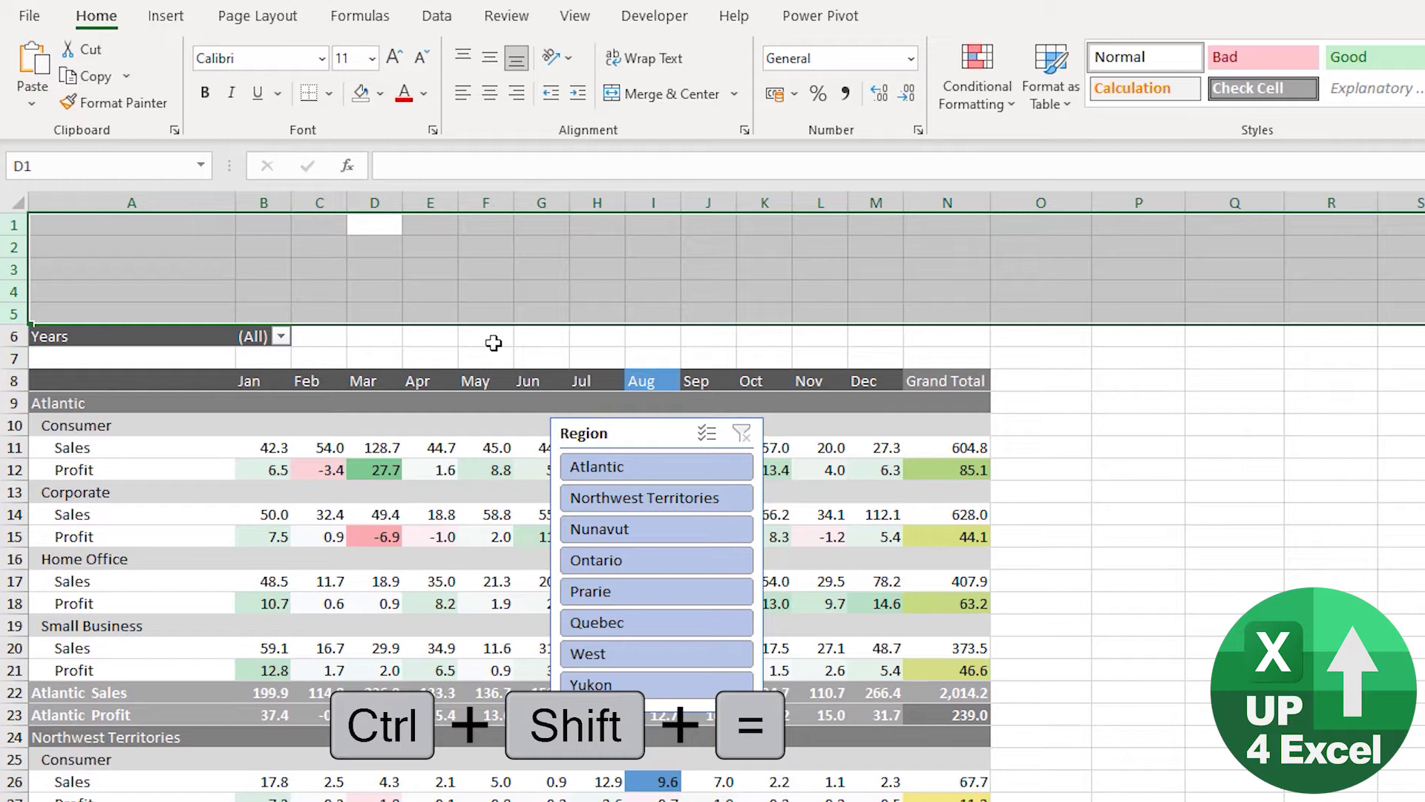
- Snap the Region slicer to A1 and stretch it across the table width down to row 5
left_click_drag(645, 433, 113, 213)
key("alt")
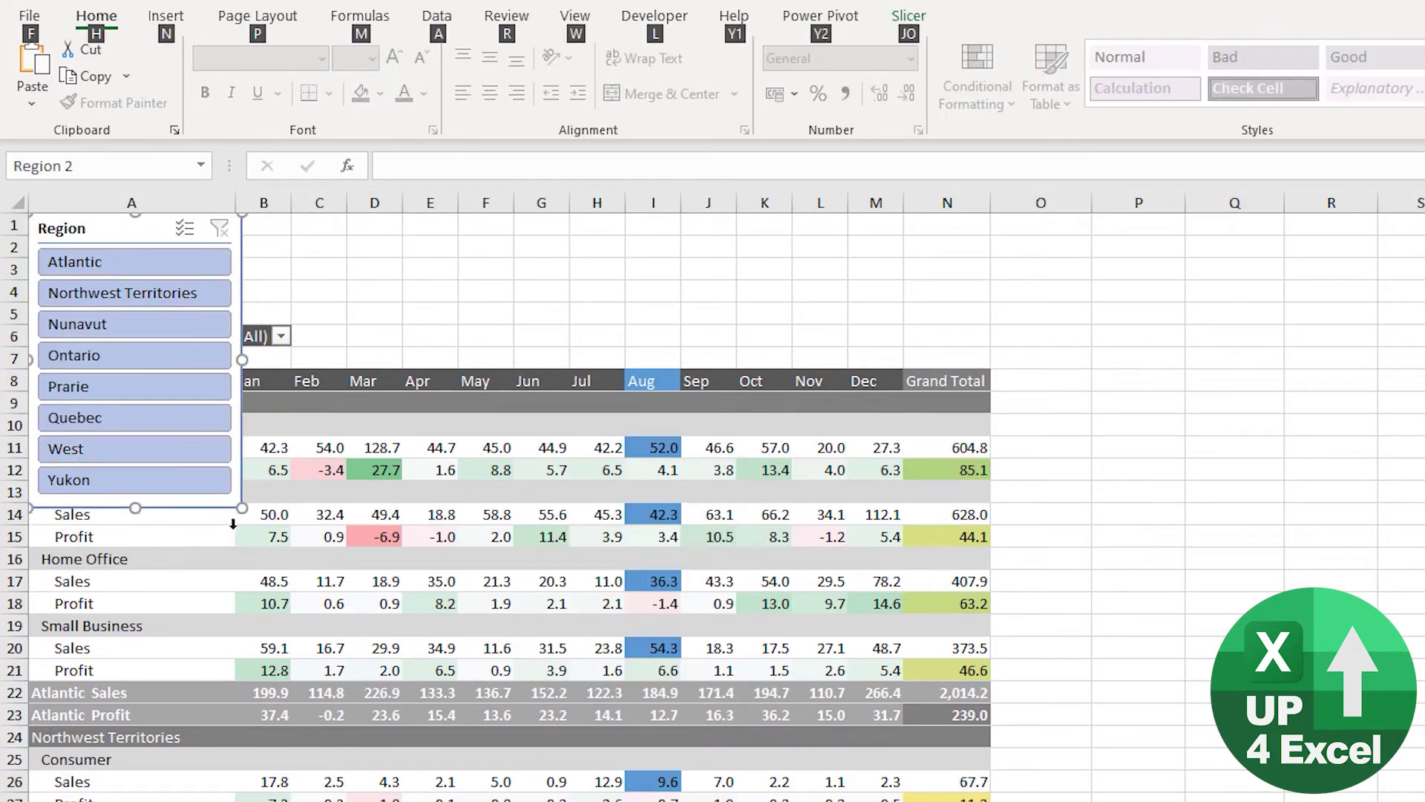
left_click_drag(239, 509, 978, 302)
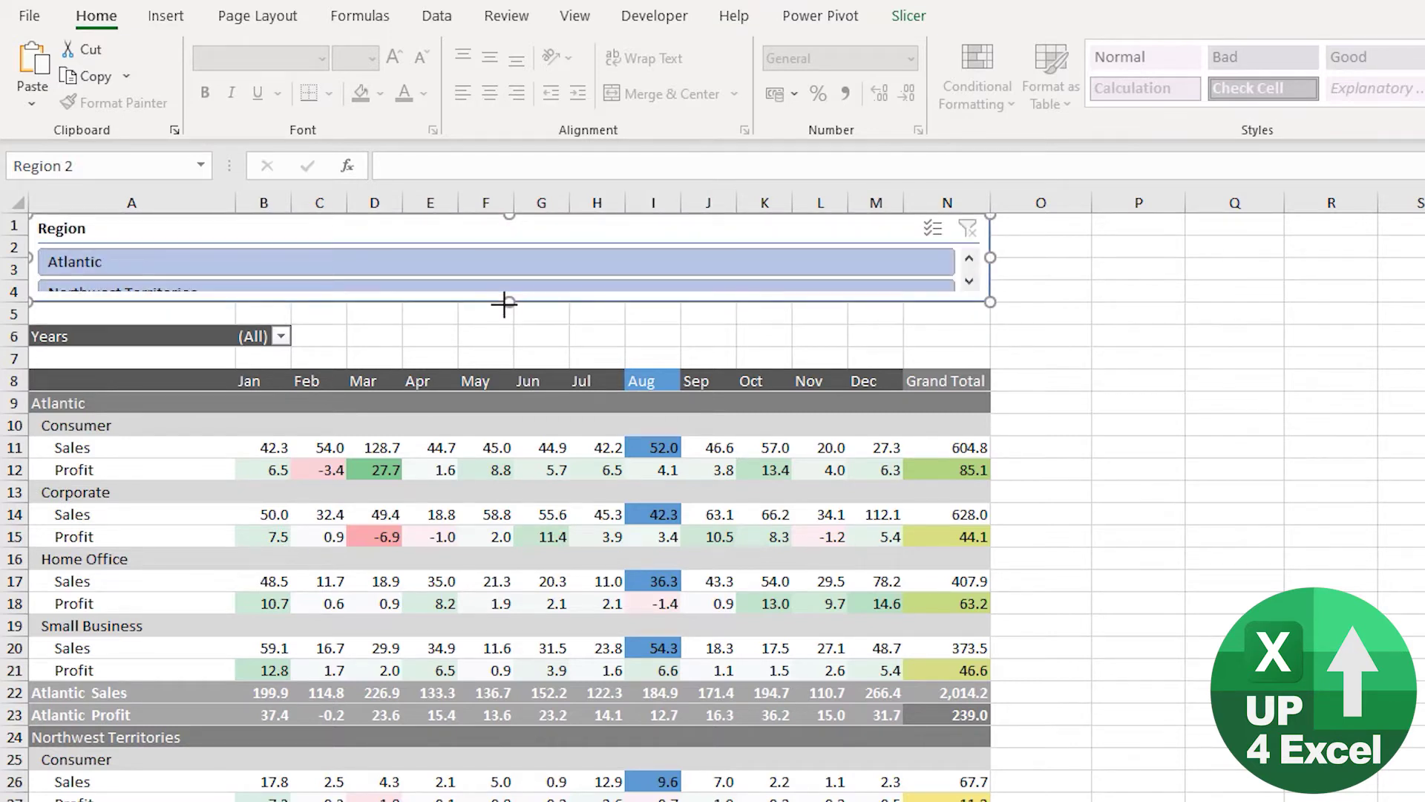
left_click_drag(505, 303, 504, 324)
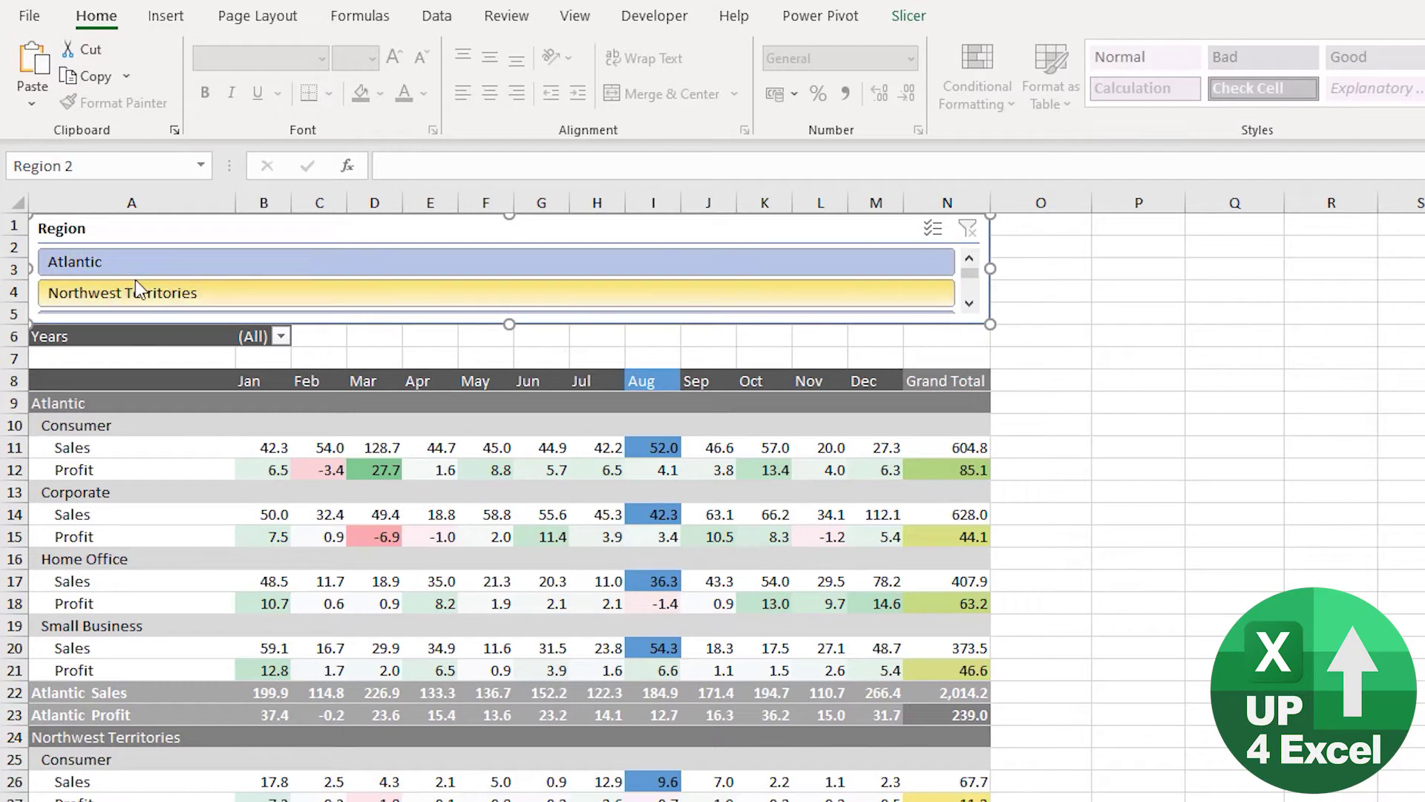
- Insert a blank row 6 between the slicer and the Years filter
left_click(584, 332)
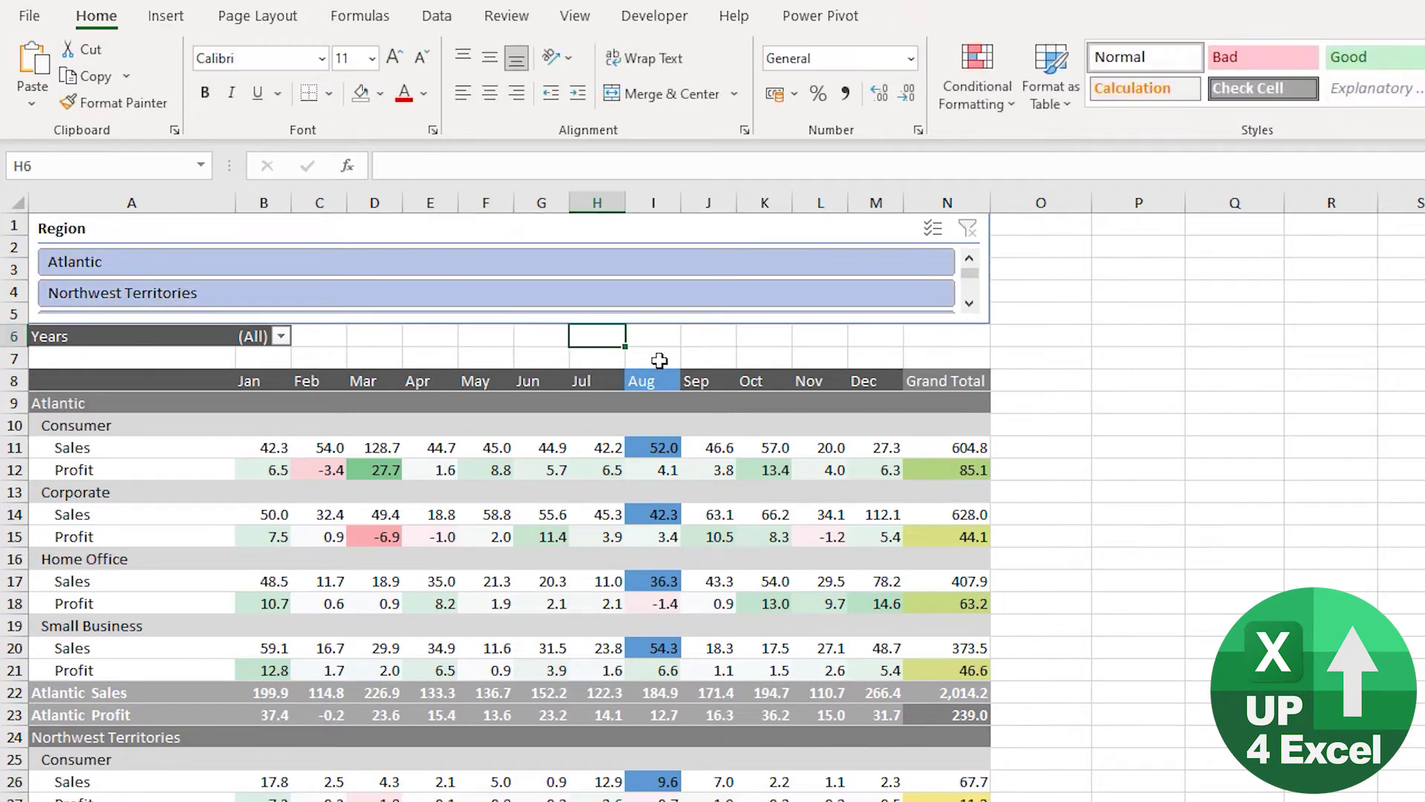
key("shift+space")
key("ctrl+shift+equal")
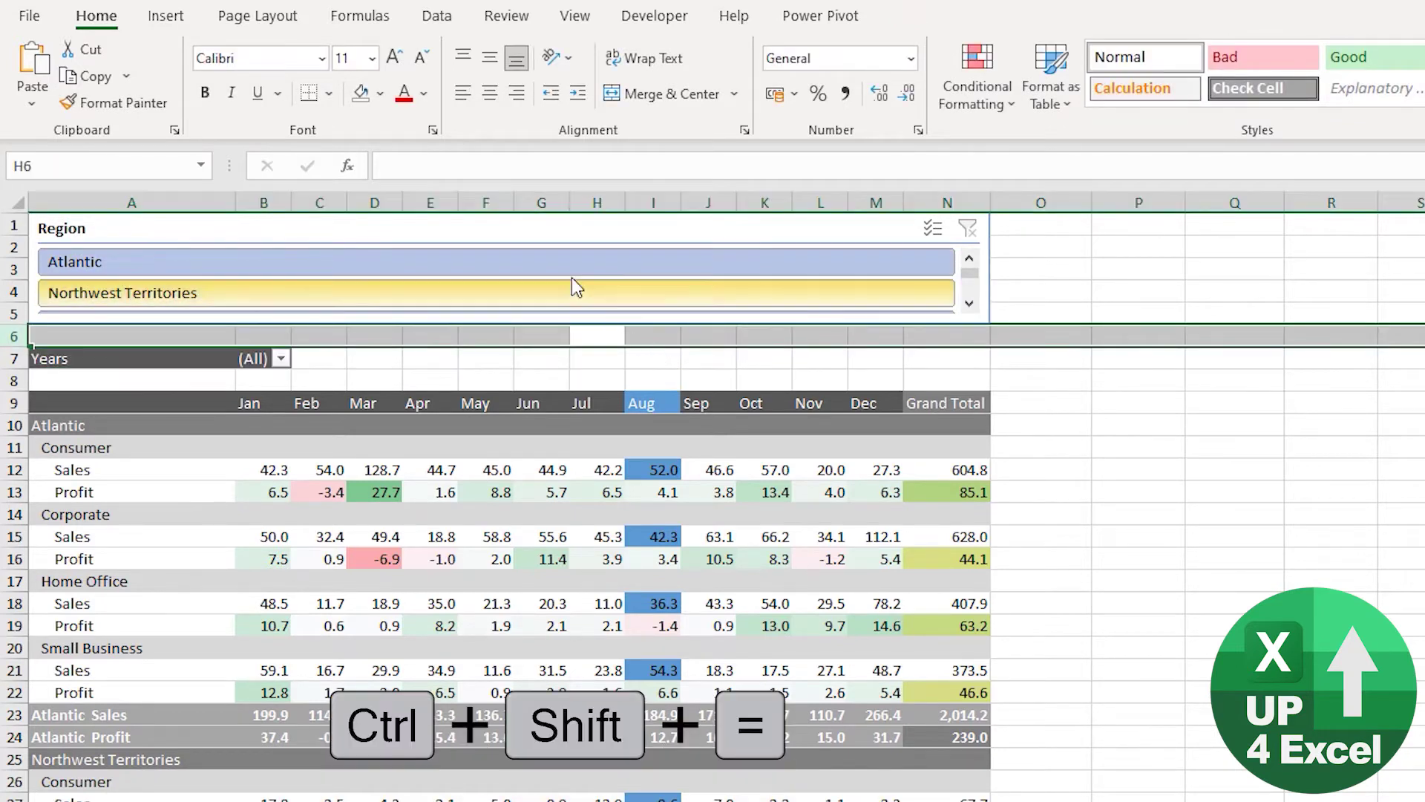
left_click(568, 232)
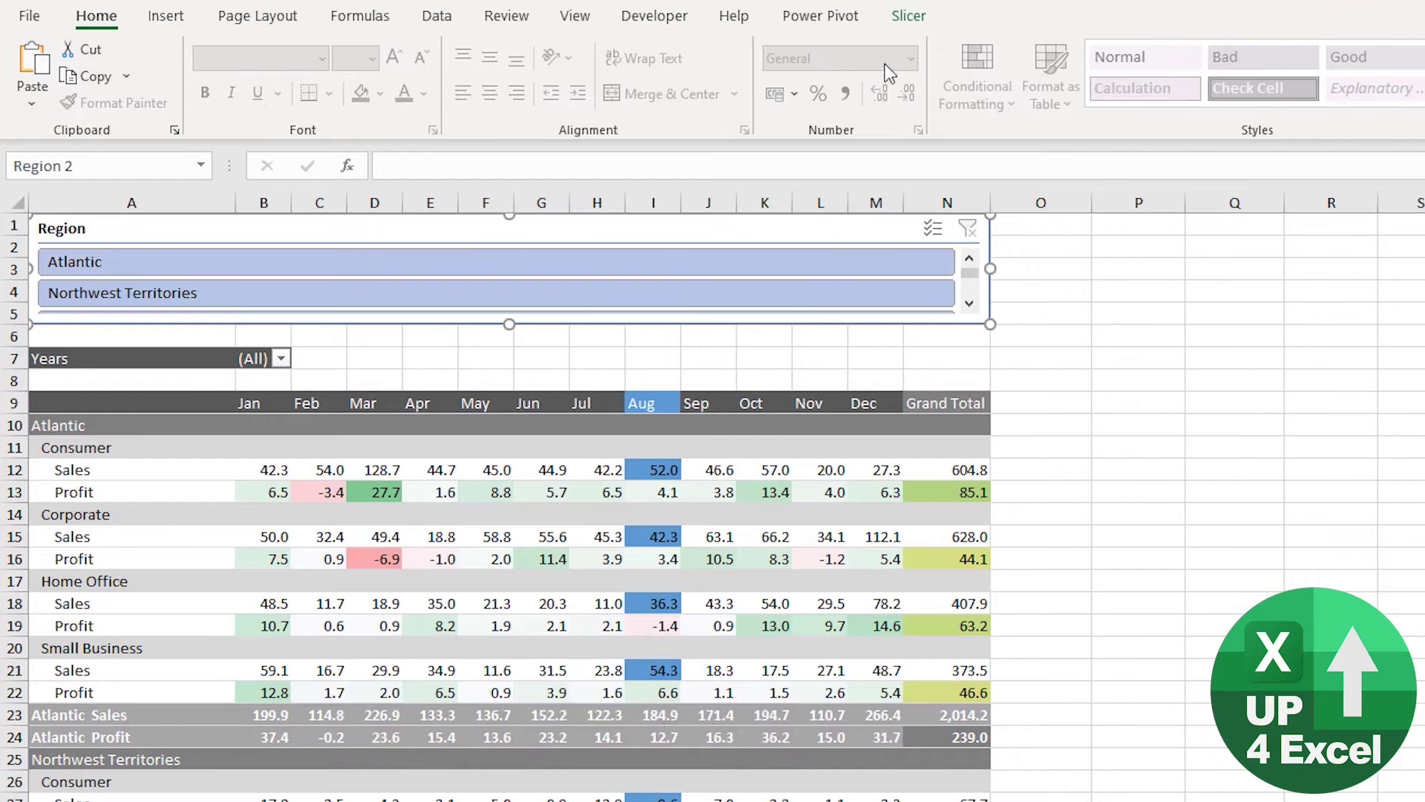
- Set the Region slicer's button columns to 4
left_click(907, 15)
left_click(1211, 43)
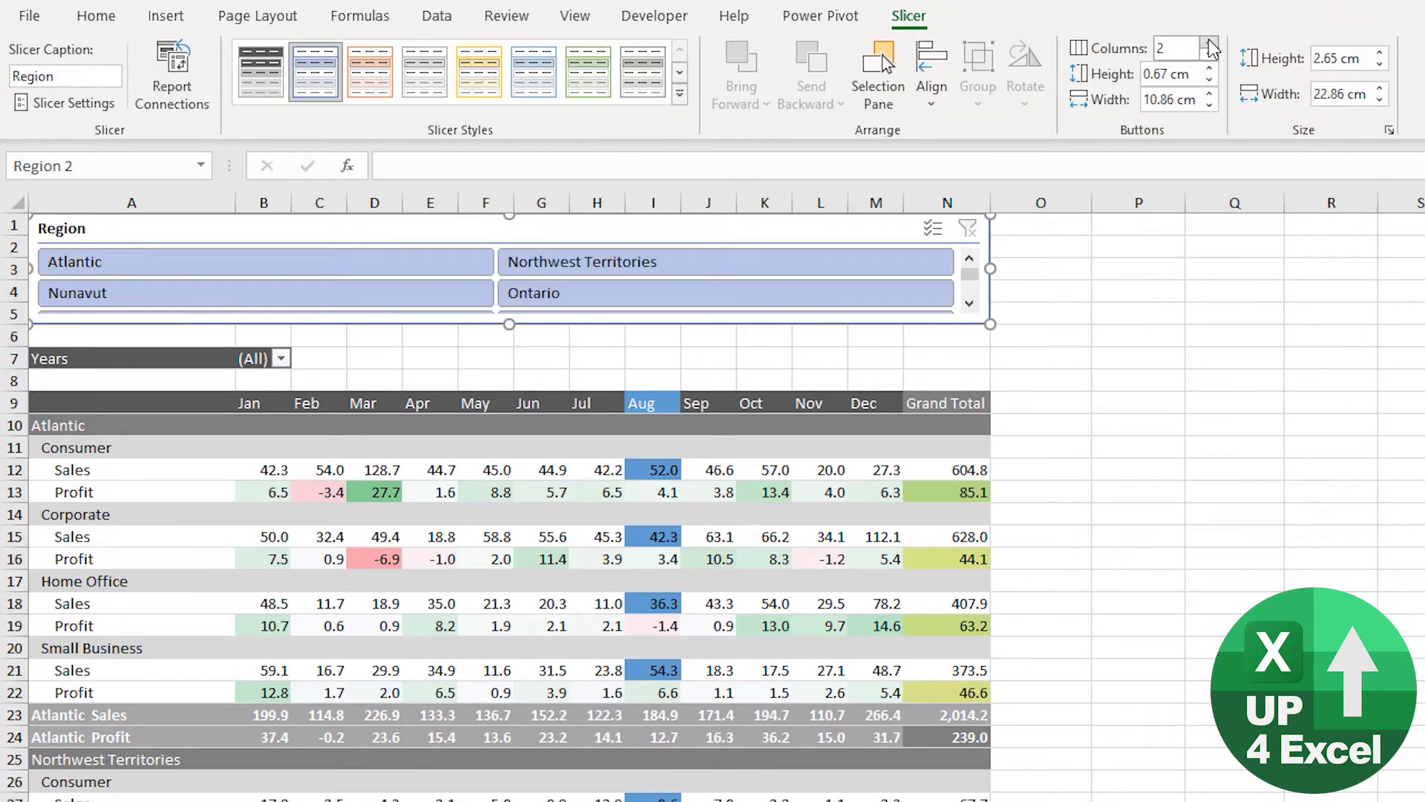
left_click(1210, 43)
left_click(1211, 43)
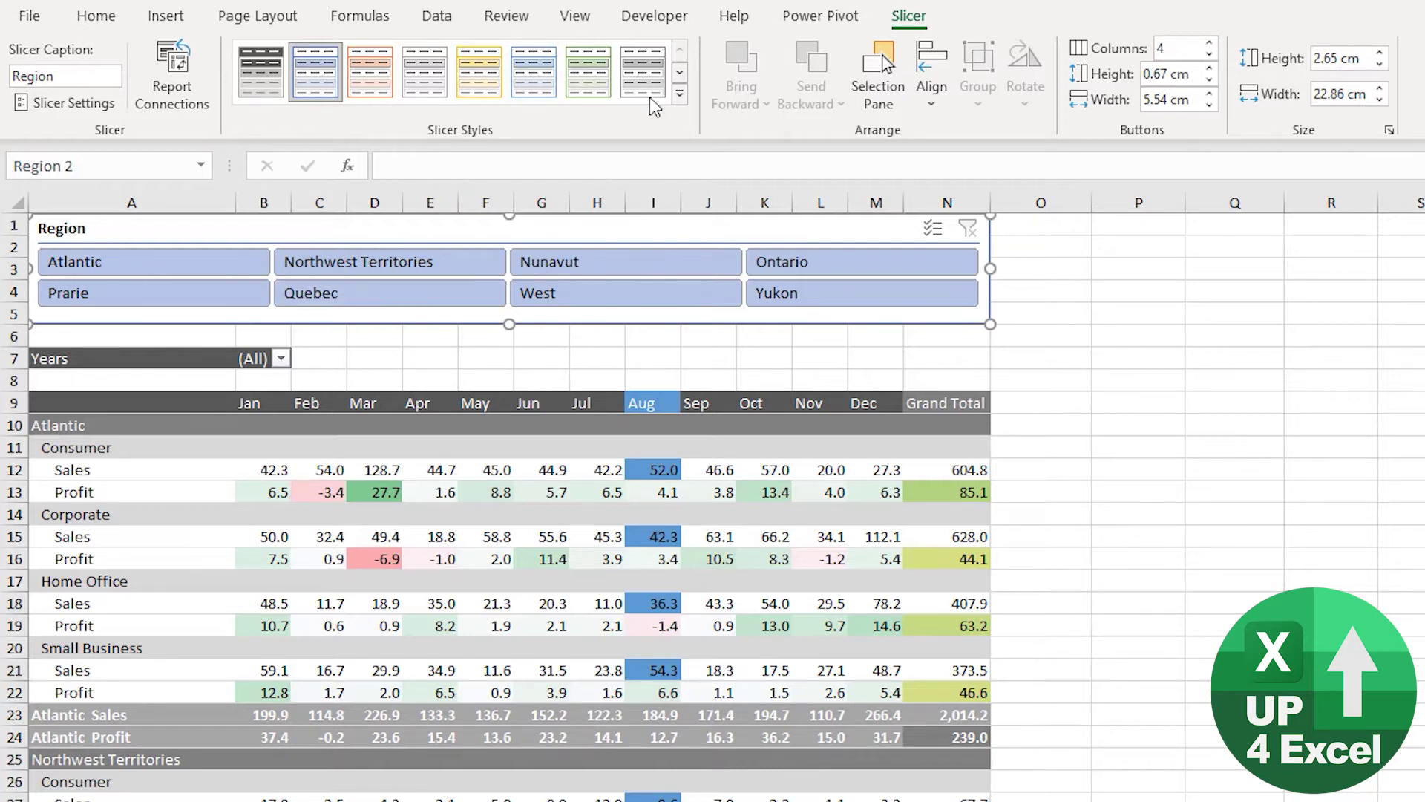
- Apply the dark grey slicer style to the Region slicer
left_click(679, 97)
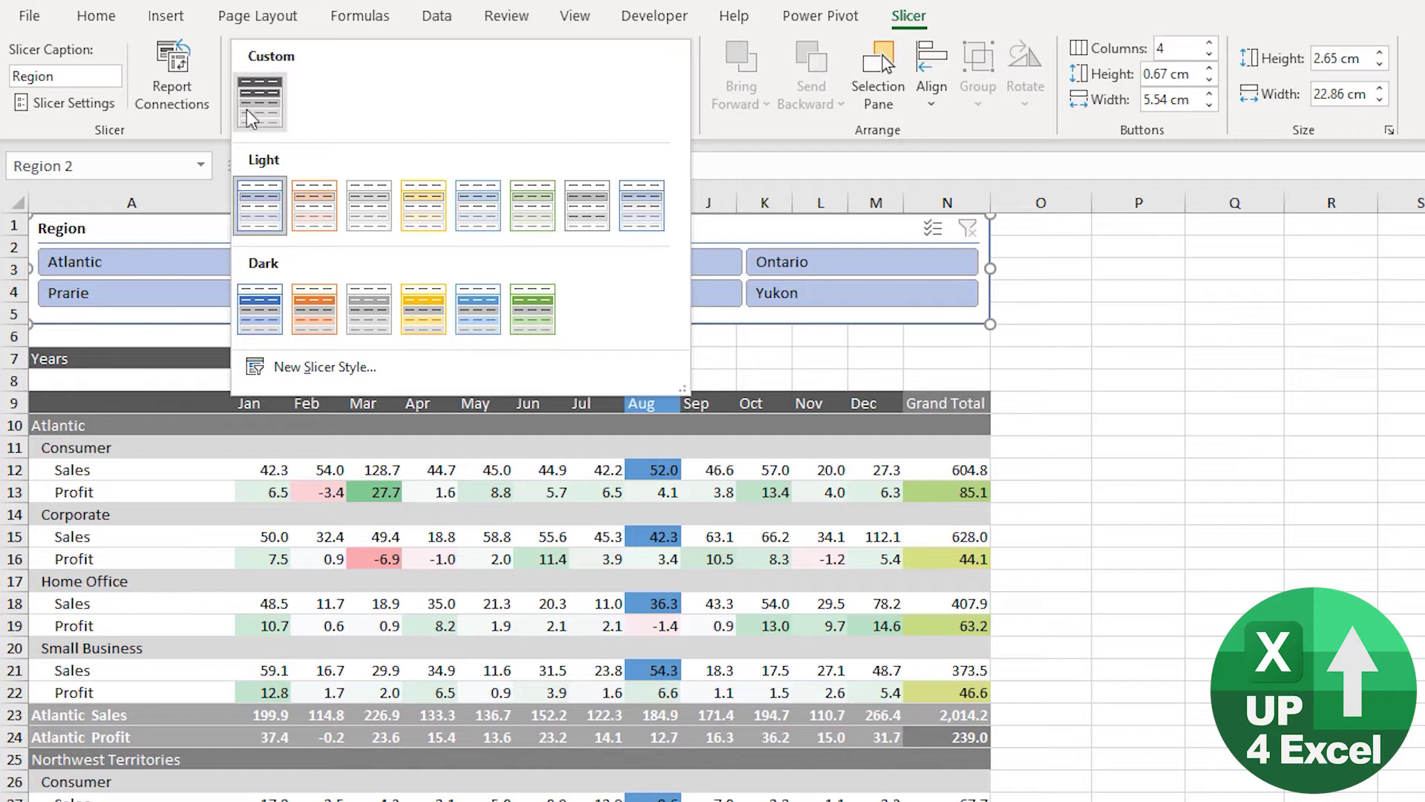
left_click(378, 318)
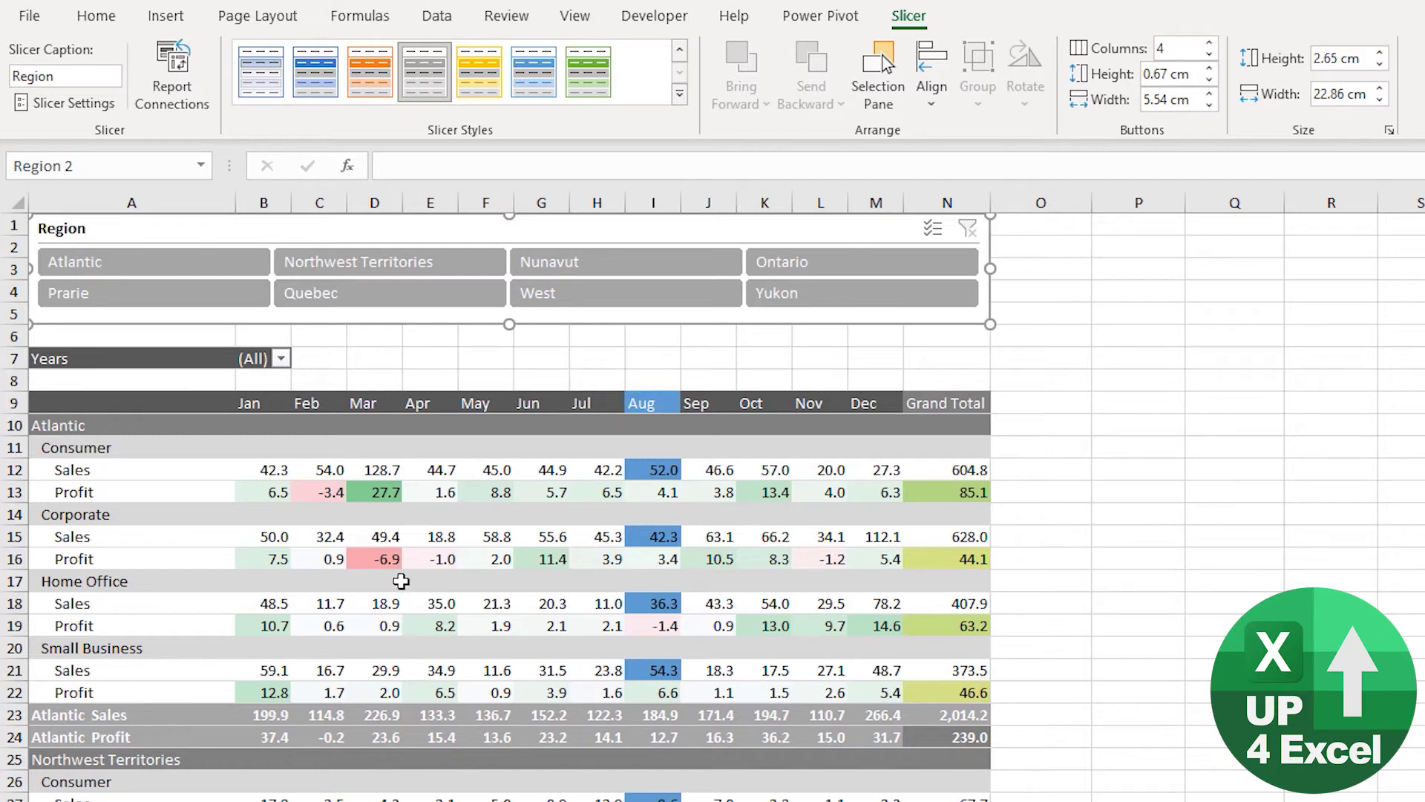
right_click(424, 64)
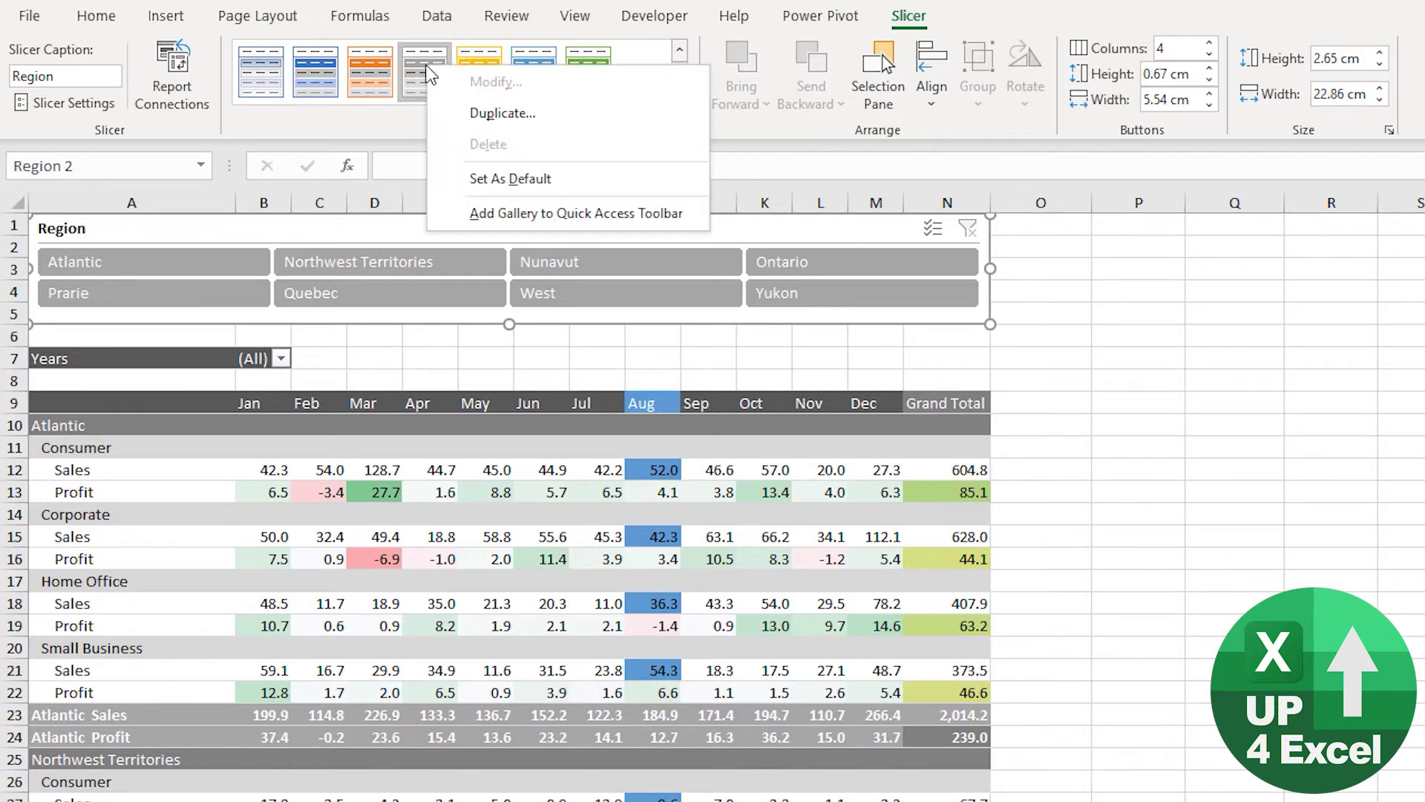
- Duplicate the grey slicer style and give its Header a dark grey fill with white text
left_click(536, 121)
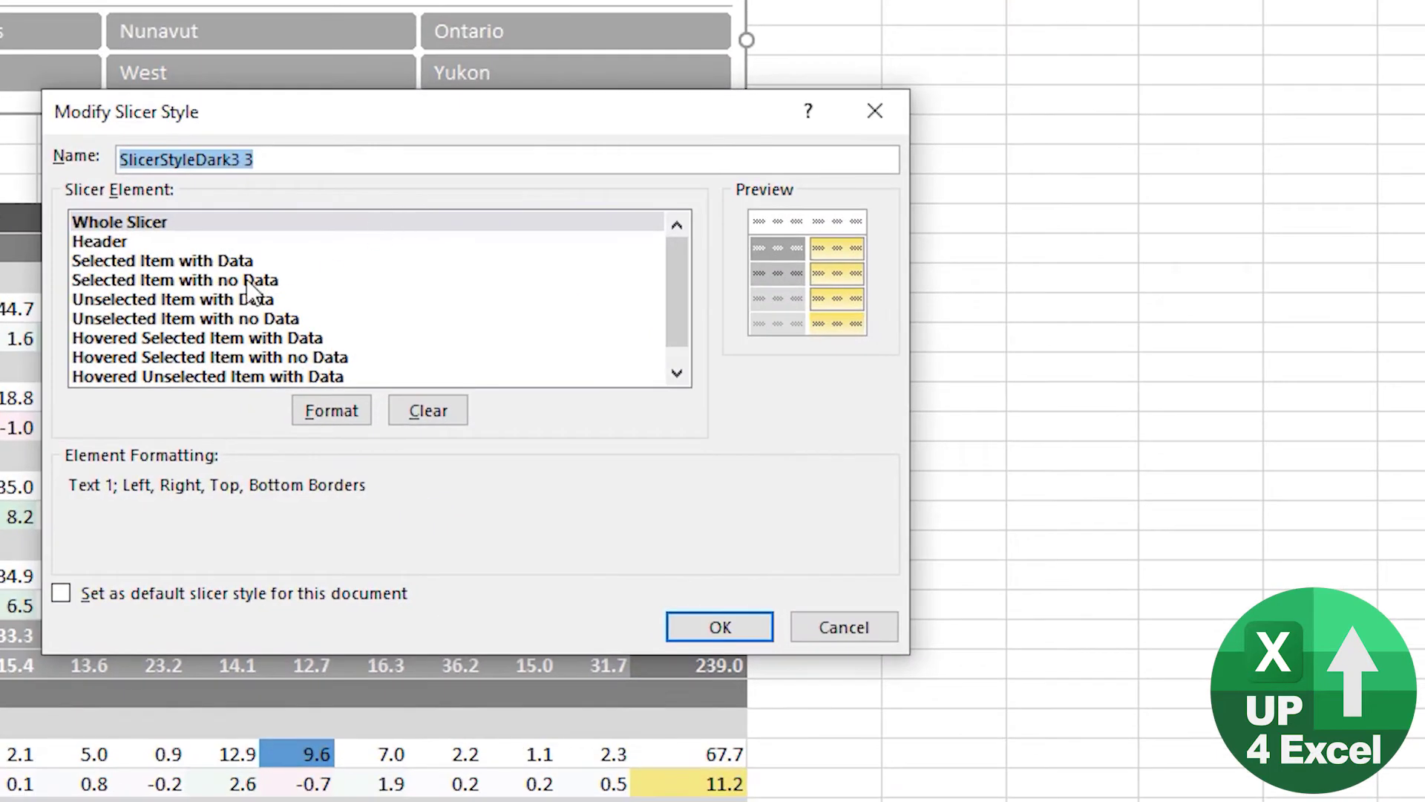
left_click(129, 245)
left_click(324, 410)
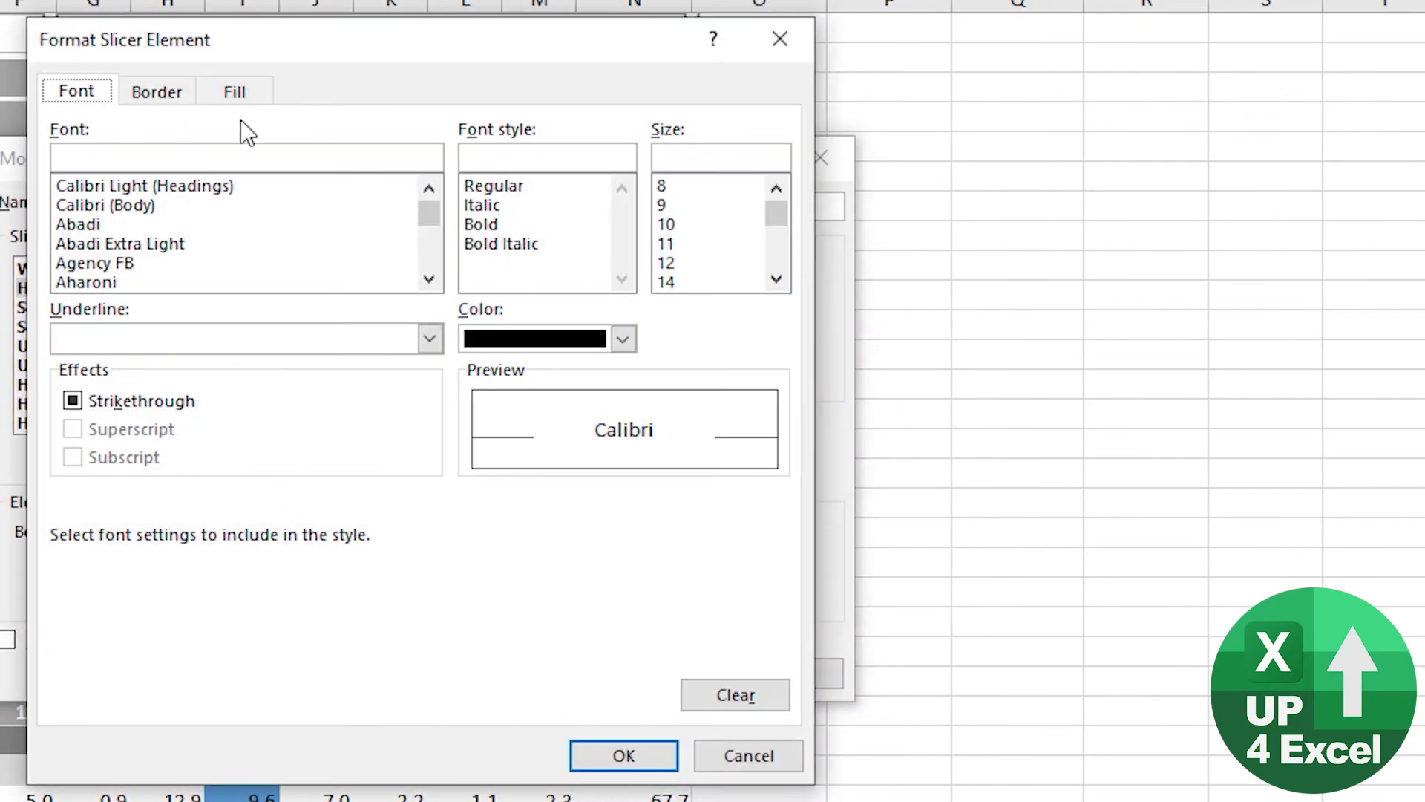
left_click(234, 92)
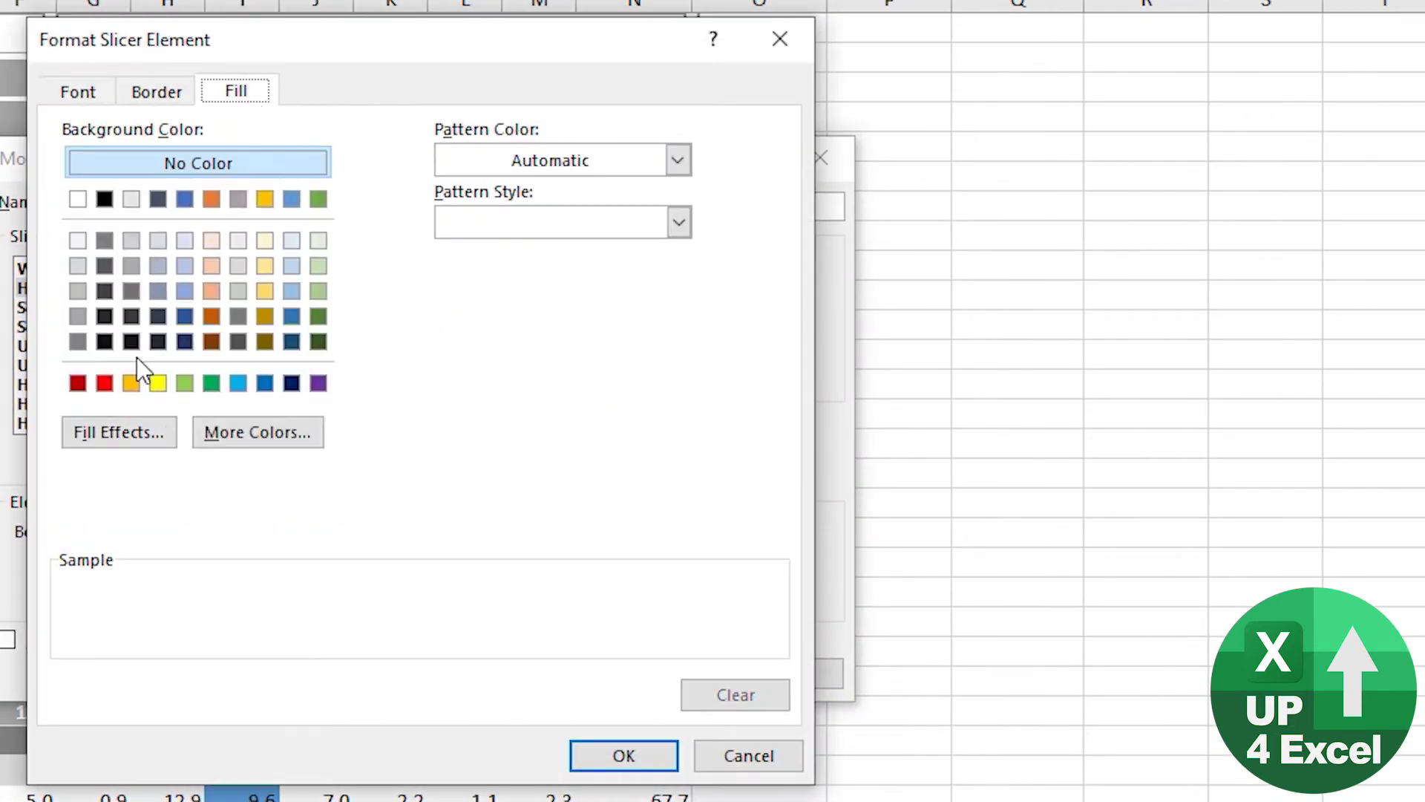
left_click(105, 265)
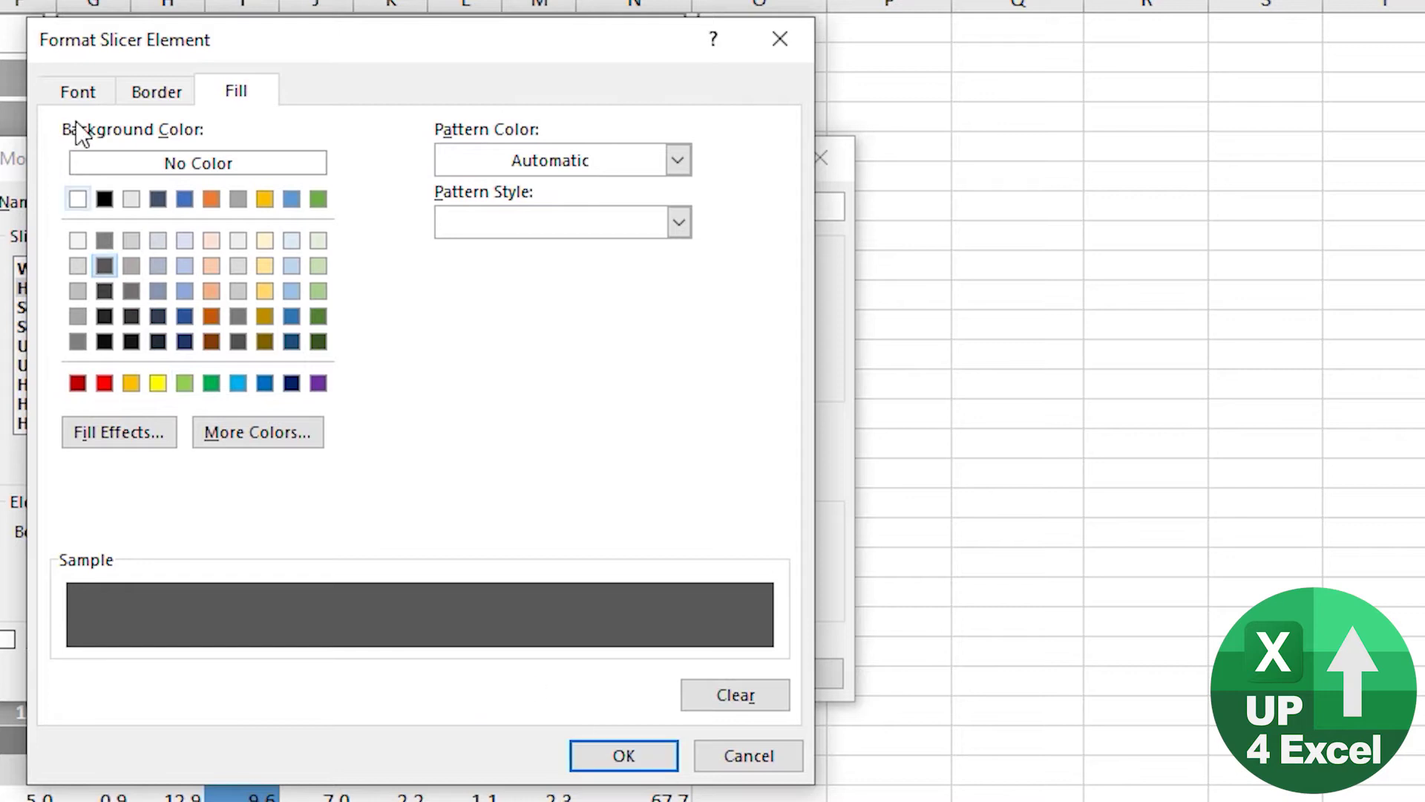
left_click(78, 91)
left_click(625, 338)
left_click(486, 454)
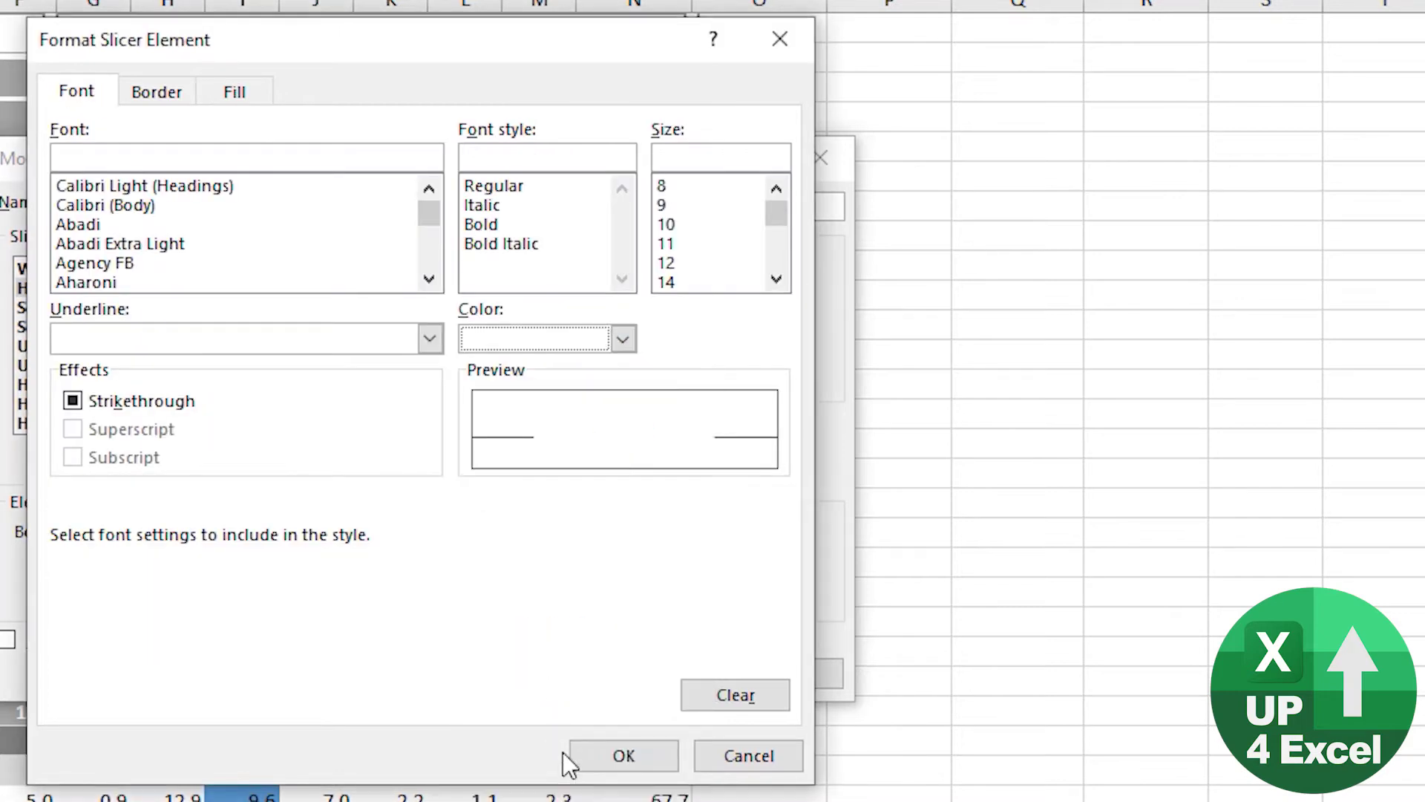
left_click(623, 755)
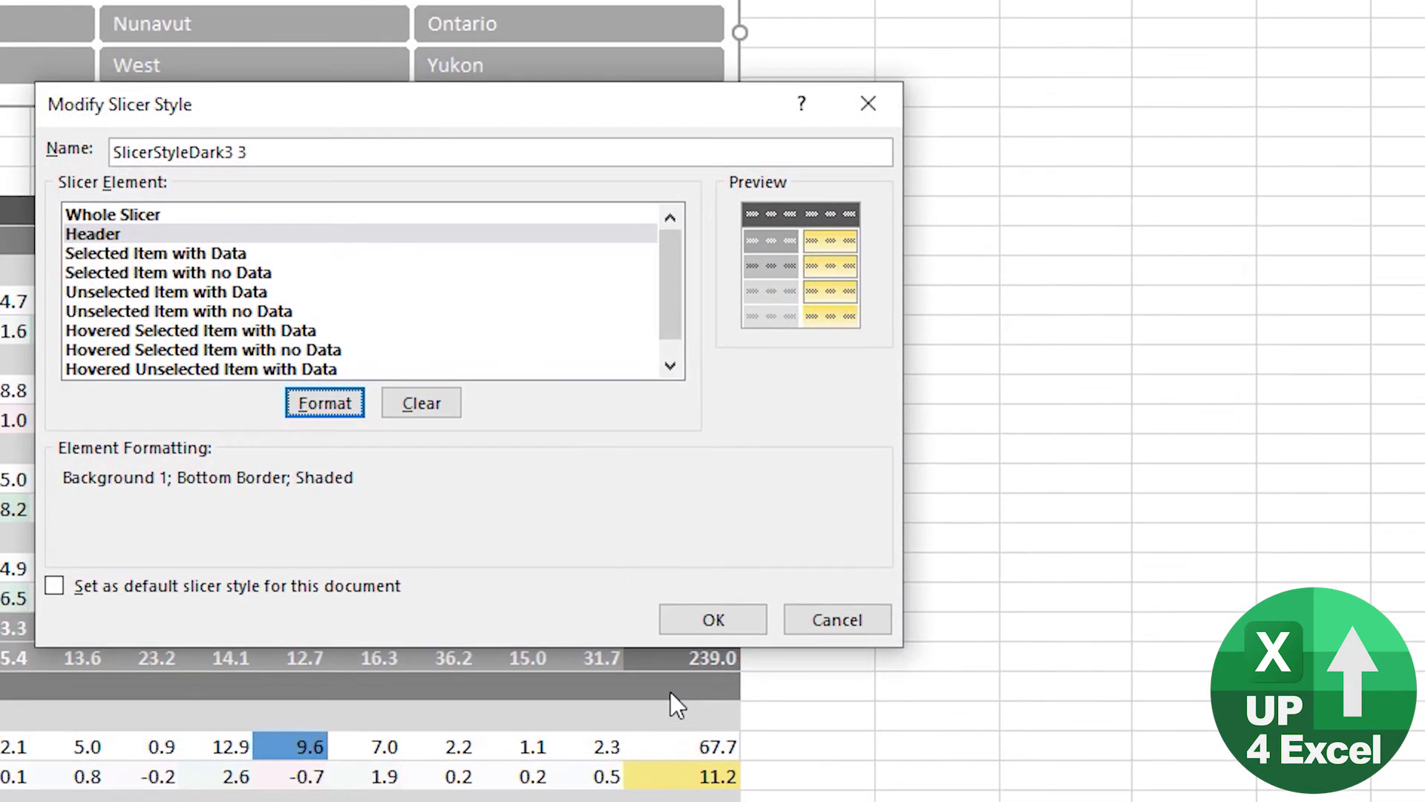
- Give Selected Item with Data a medium grey fill with white text, and save the style
left_click(222, 255)
left_click(314, 402)
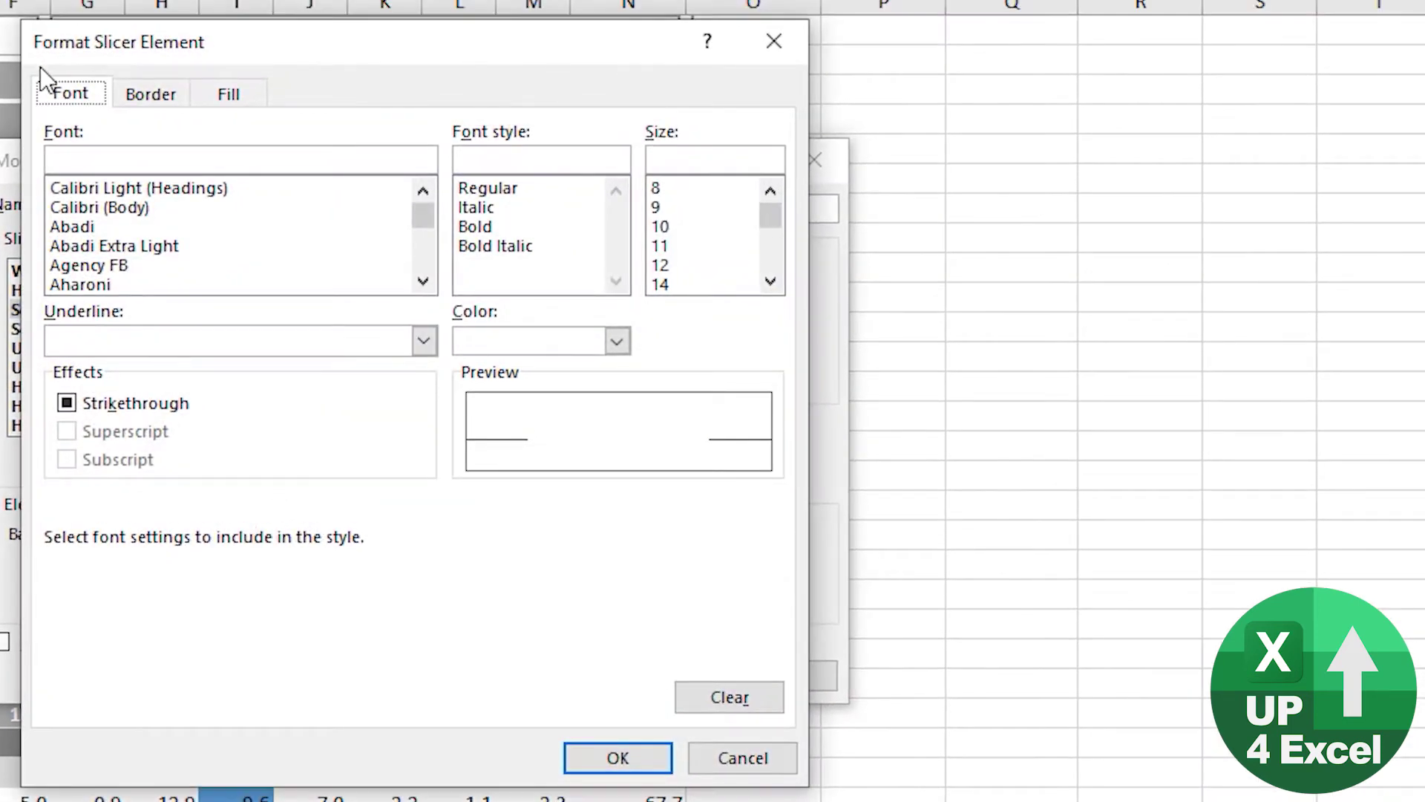
left_click(225, 100)
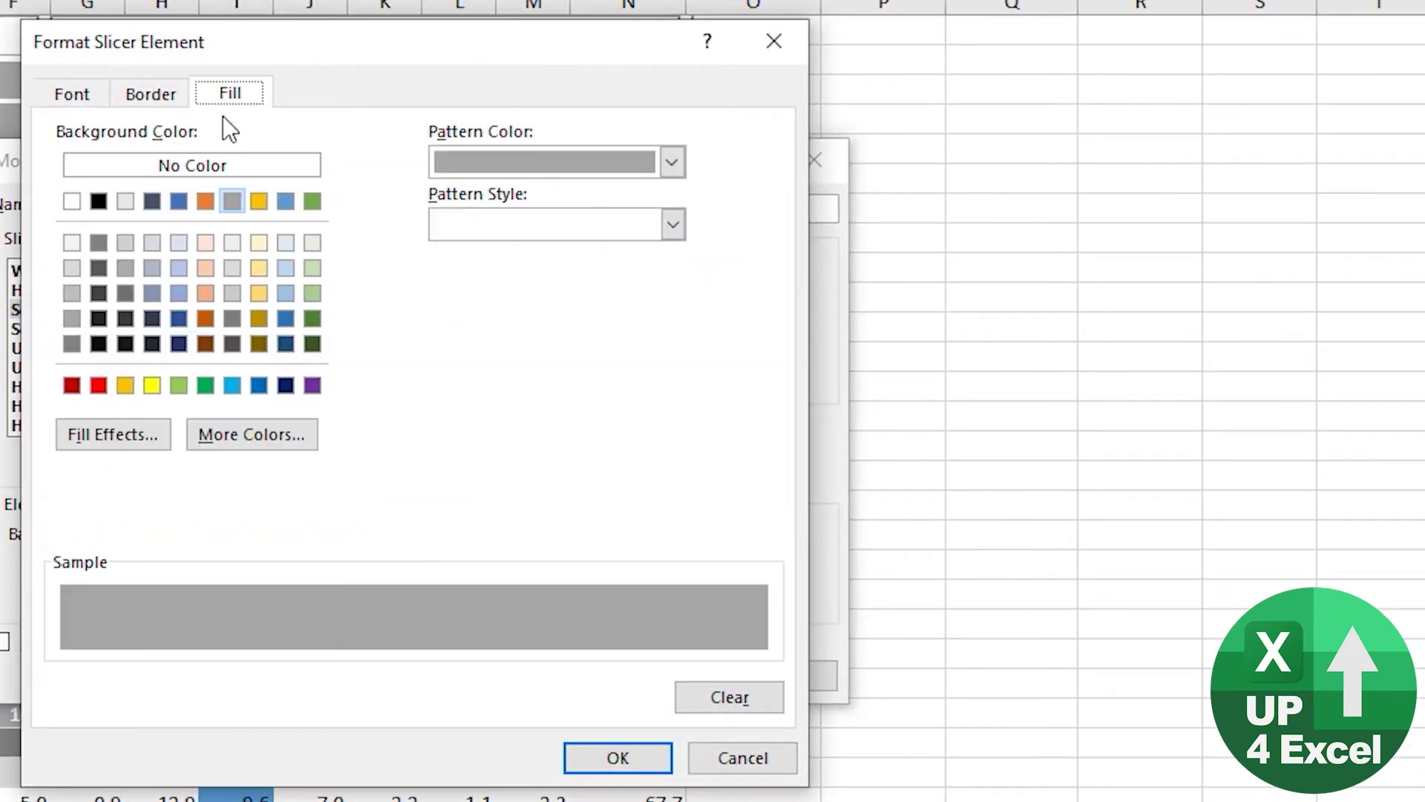
left_click(105, 269)
left_click(101, 247)
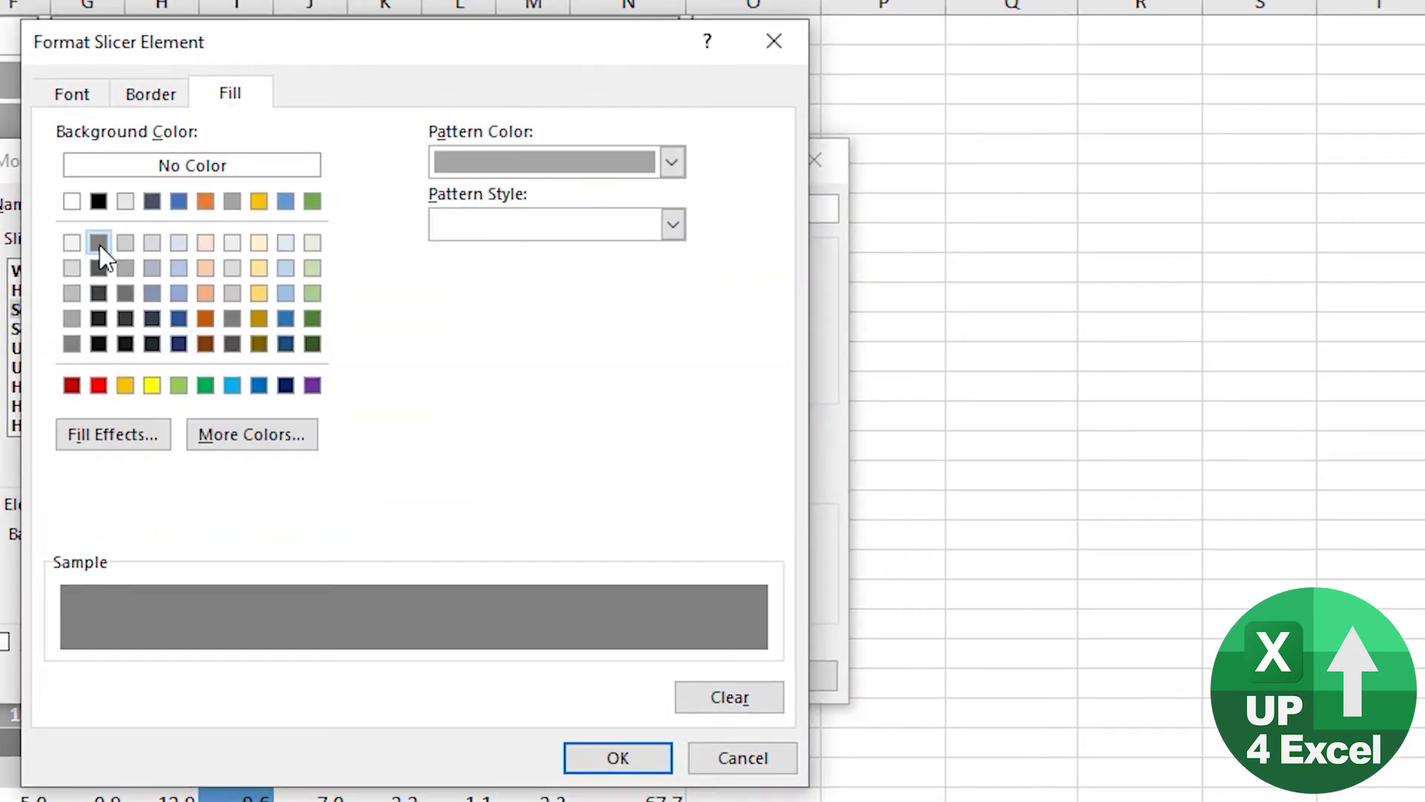
left_click(82, 97)
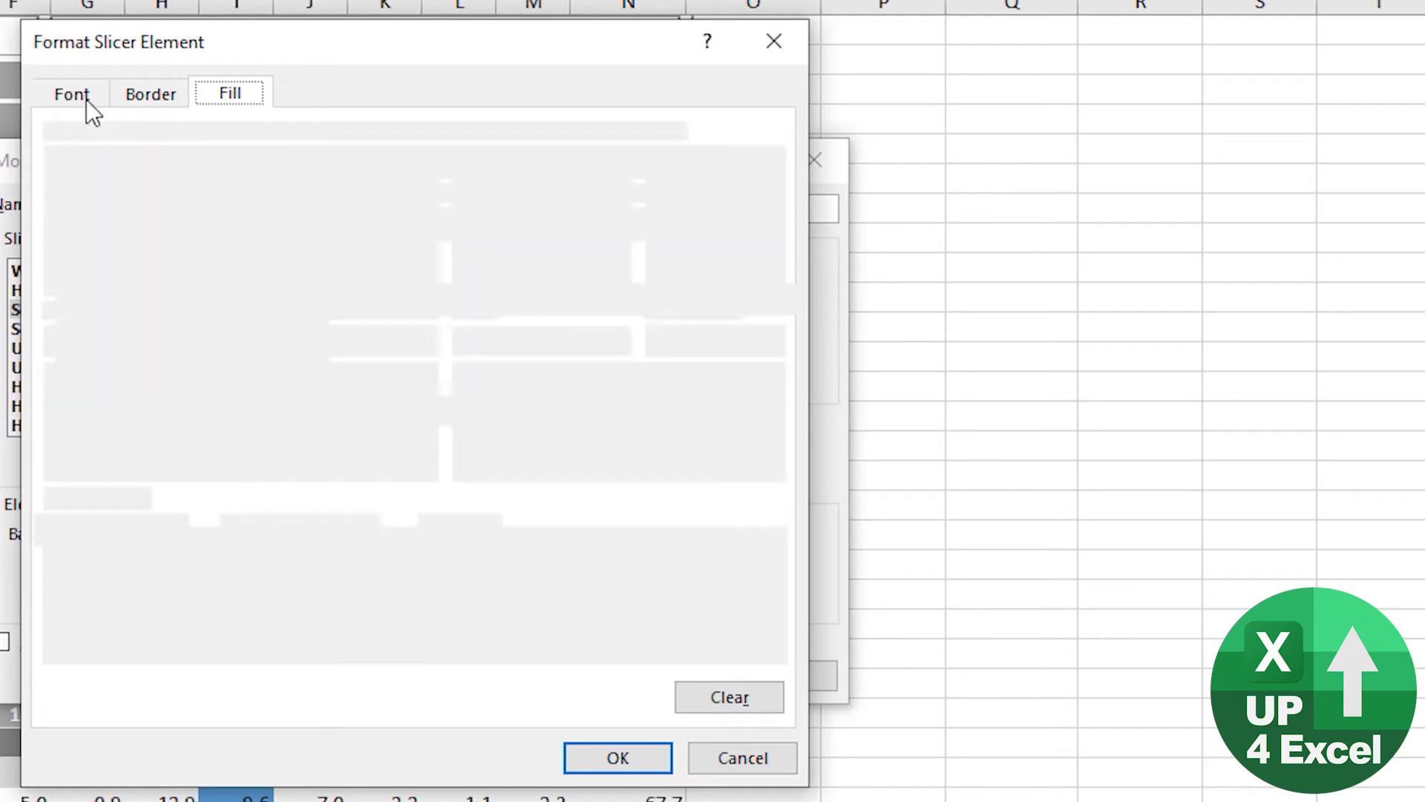
left_click(616, 341)
left_click(467, 460)
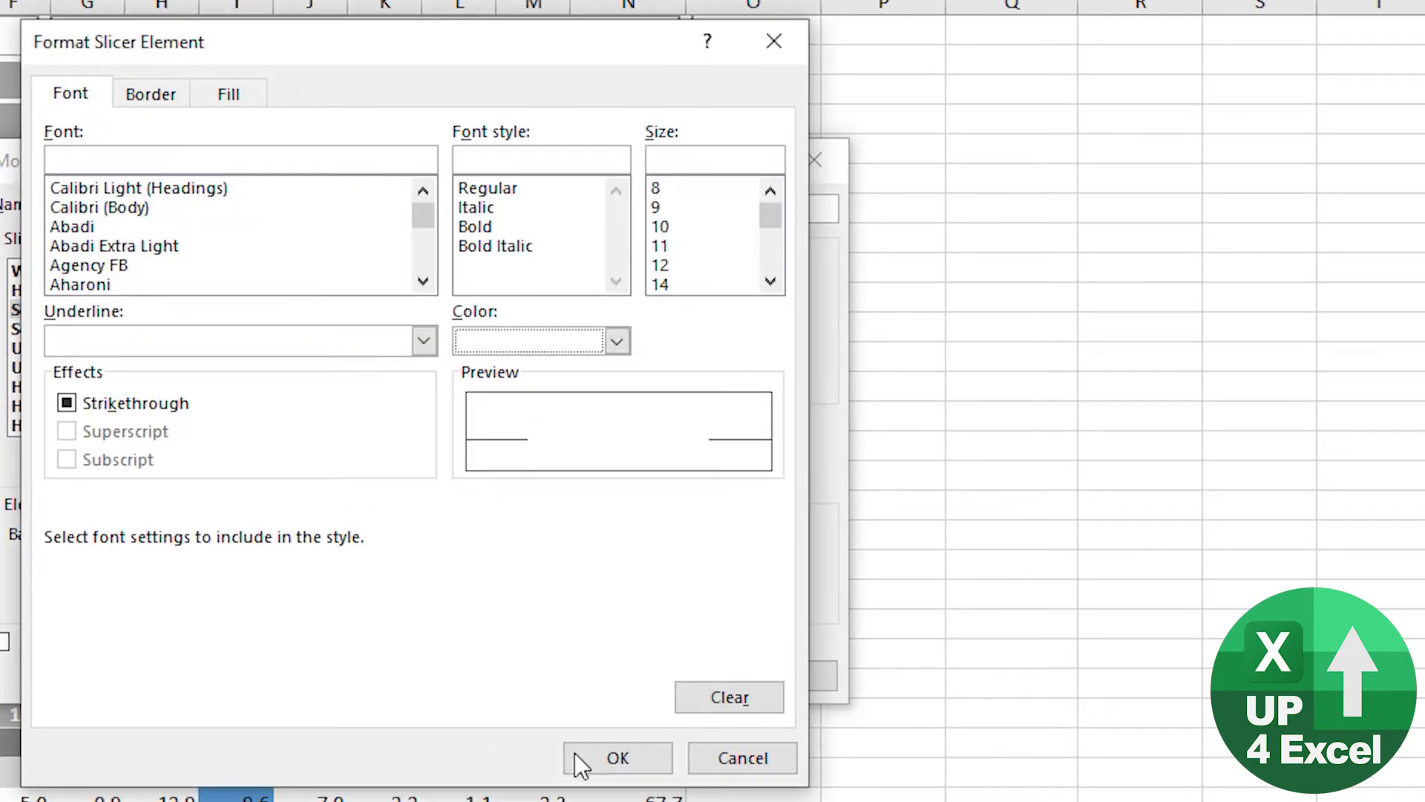
left_click(587, 756)
left_click(724, 625)
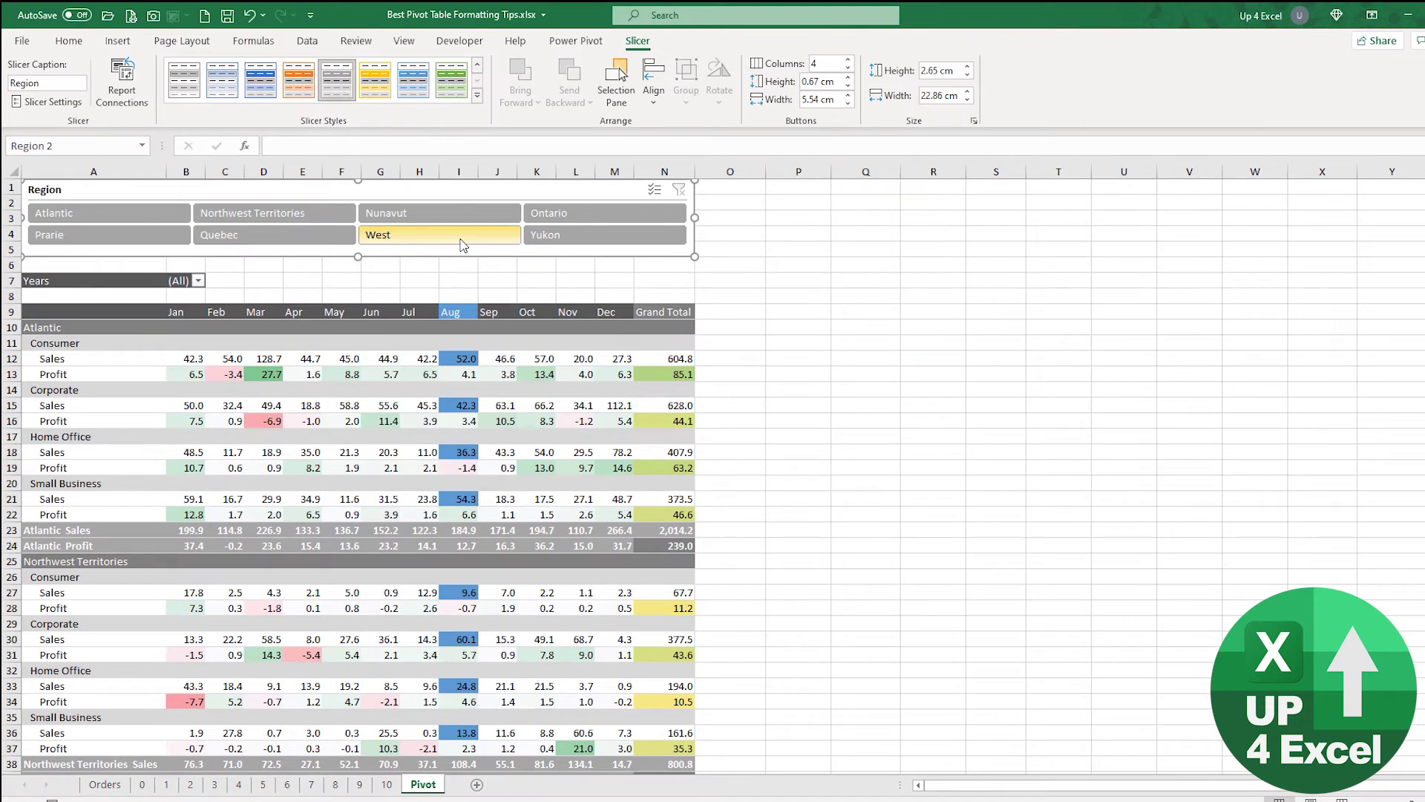
- Apply the custom gray style and filter through each region to test it
left_click(477, 95)
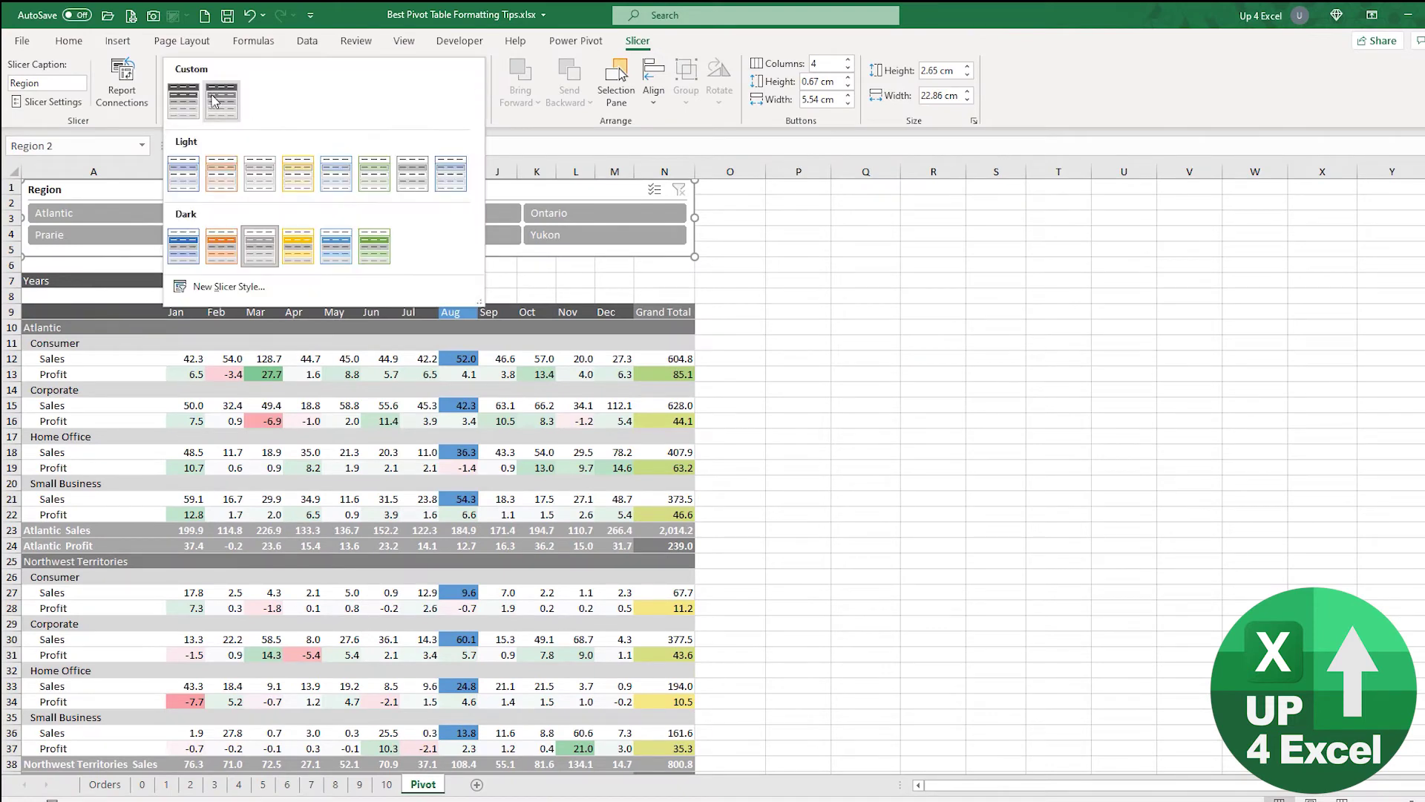
left_click(227, 100)
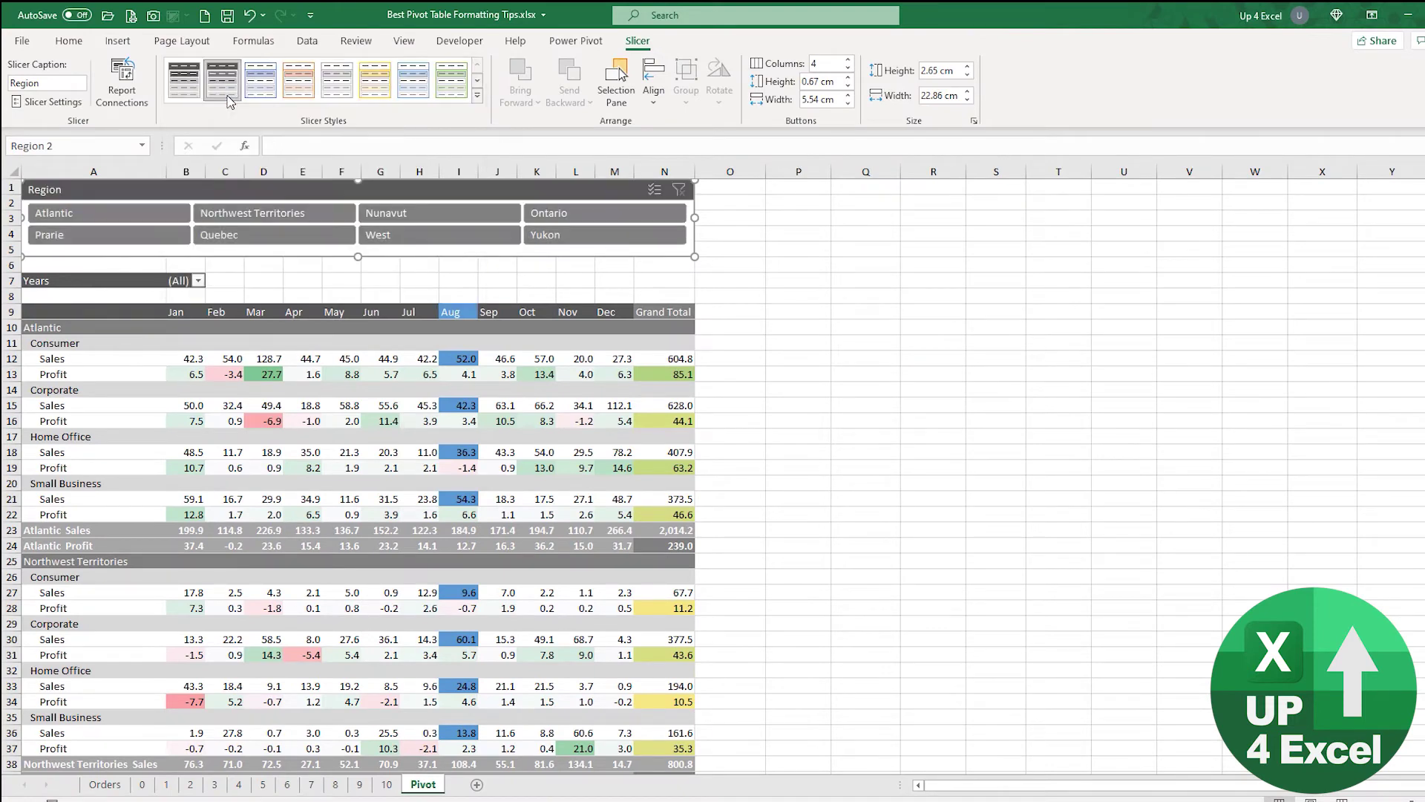
left_click(285, 216)
left_click(130, 217)
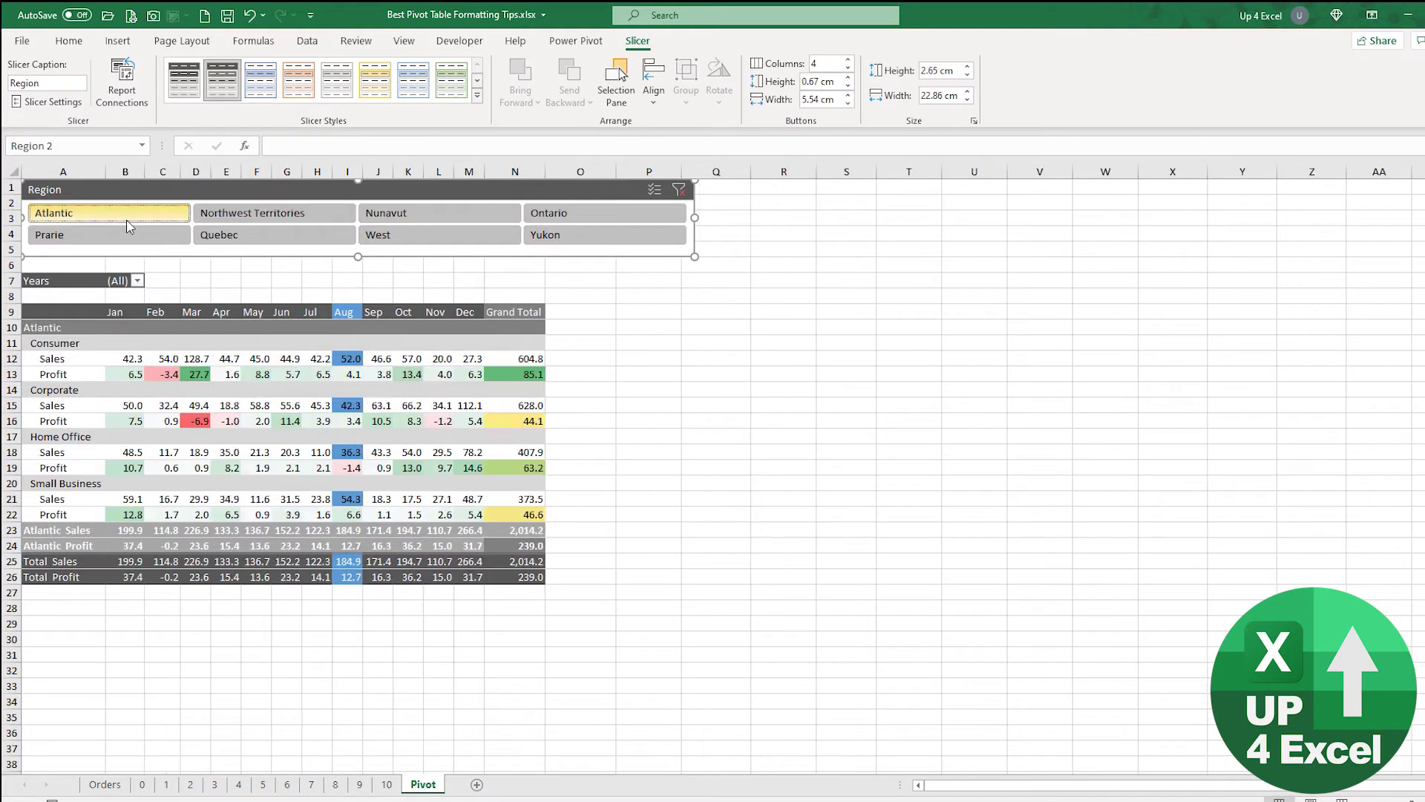
left_click(242, 220)
left_click(452, 216)
left_click(579, 216)
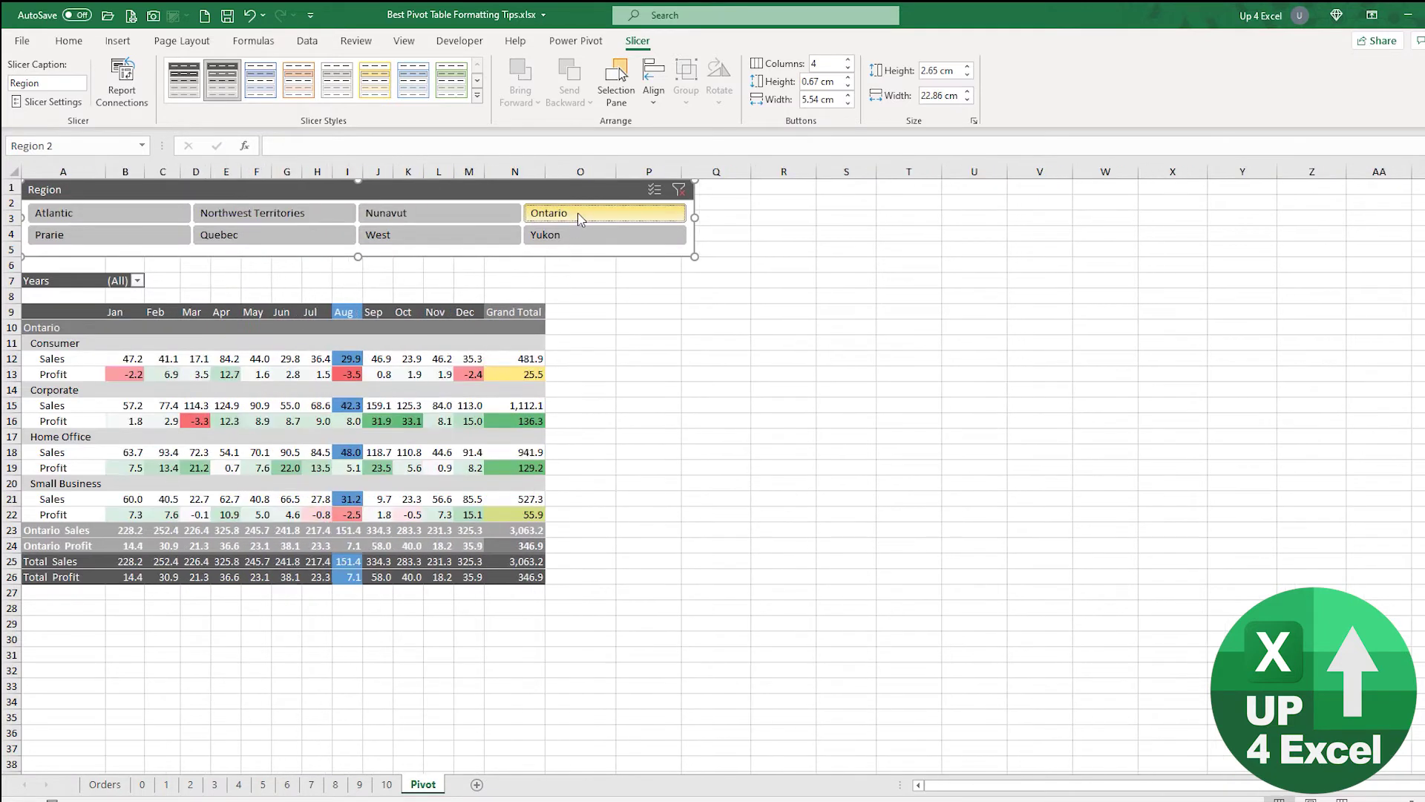
left_click(444, 236)
left_click(312, 241)
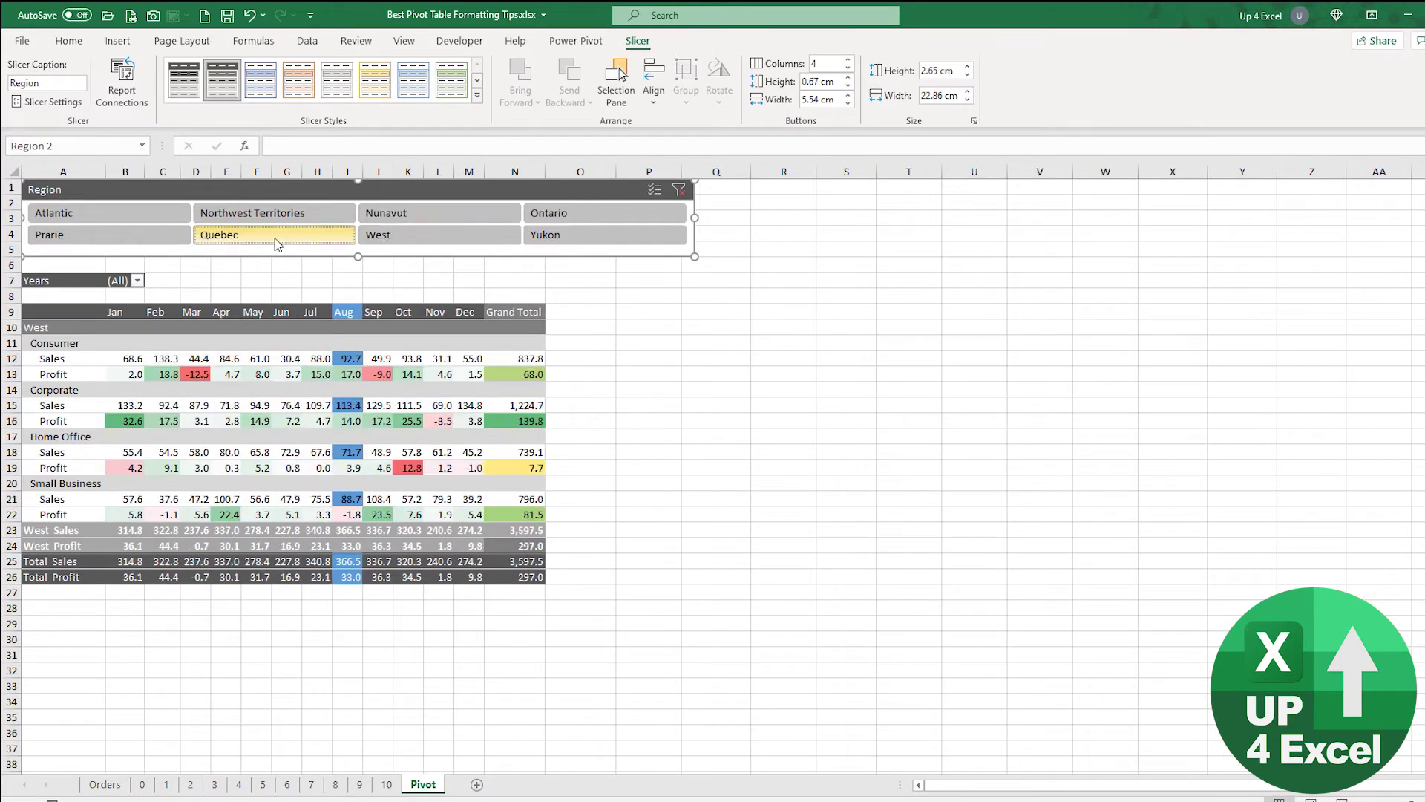
left_click(158, 245)
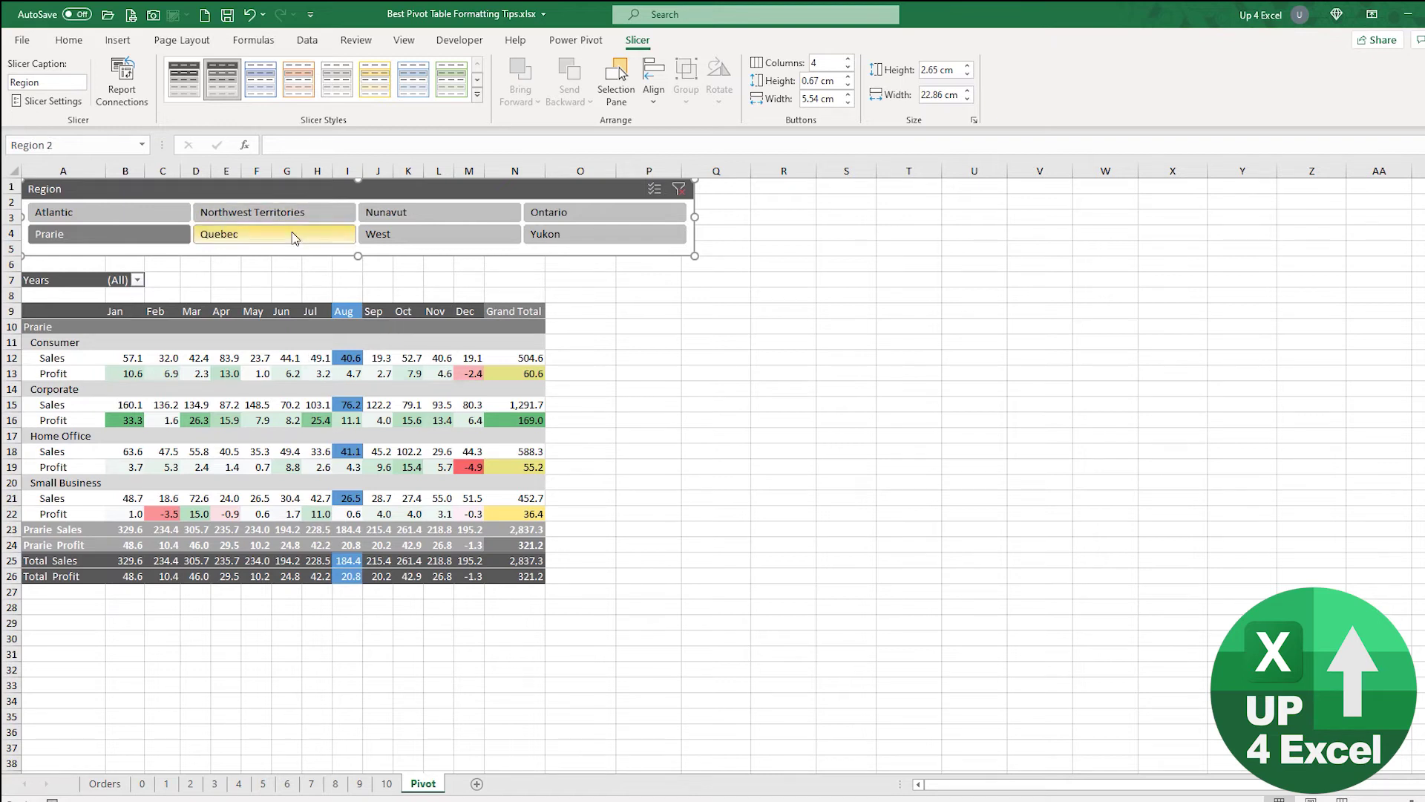
- Filter to Atlantic, Nunavut and Northwest Territories again, then clear the Region filter
left_click(111, 213)
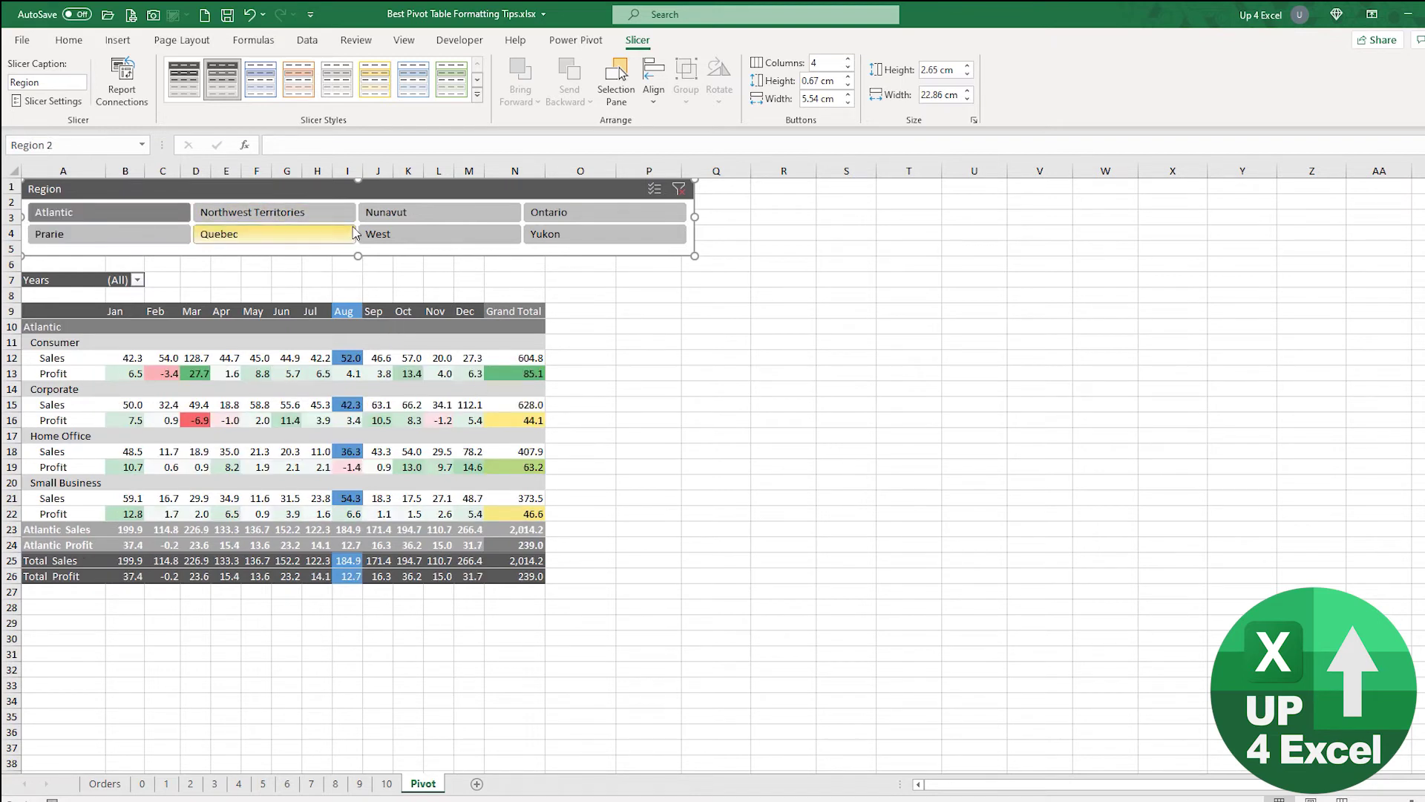
left_click(401, 215)
left_click(245, 213)
left_click(186, 214)
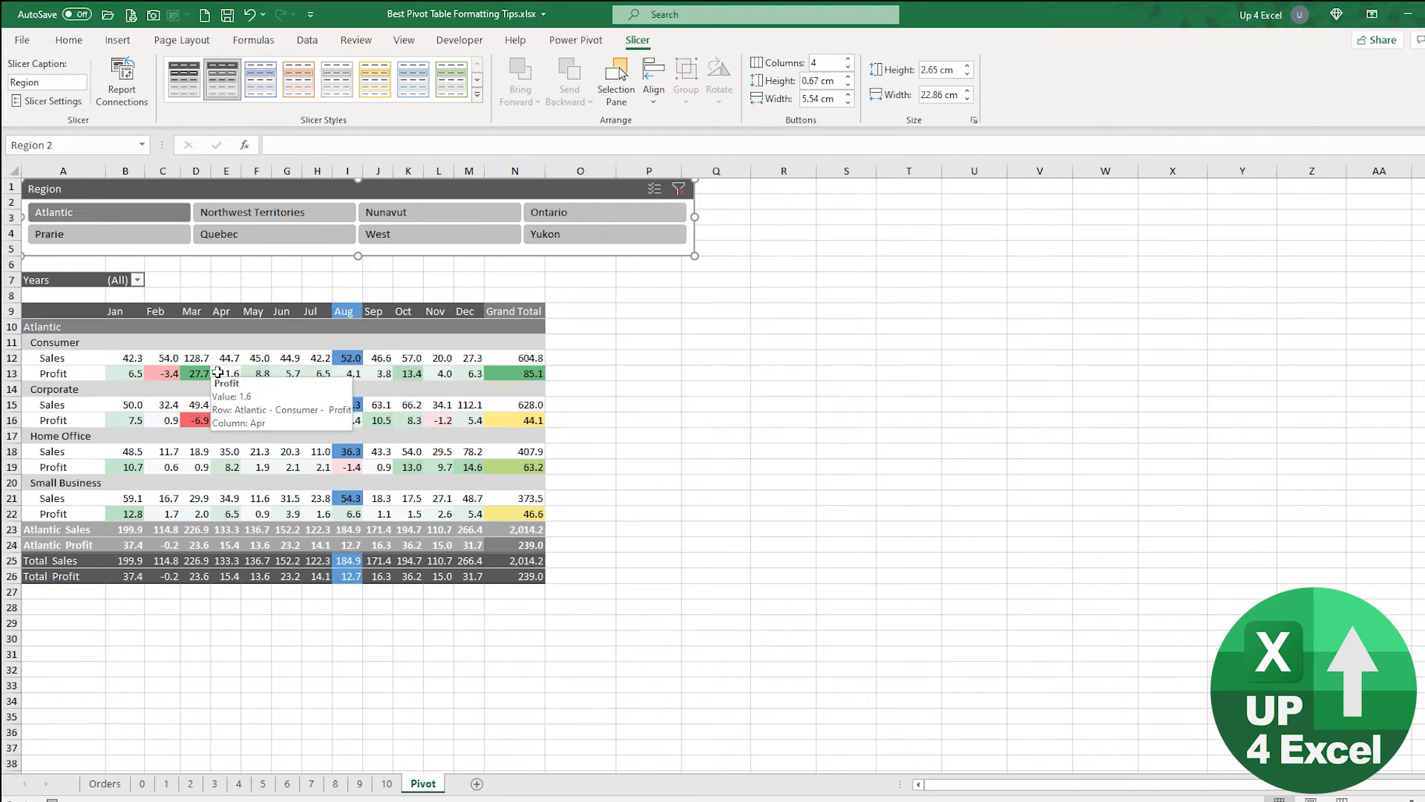
left_click(678, 189)
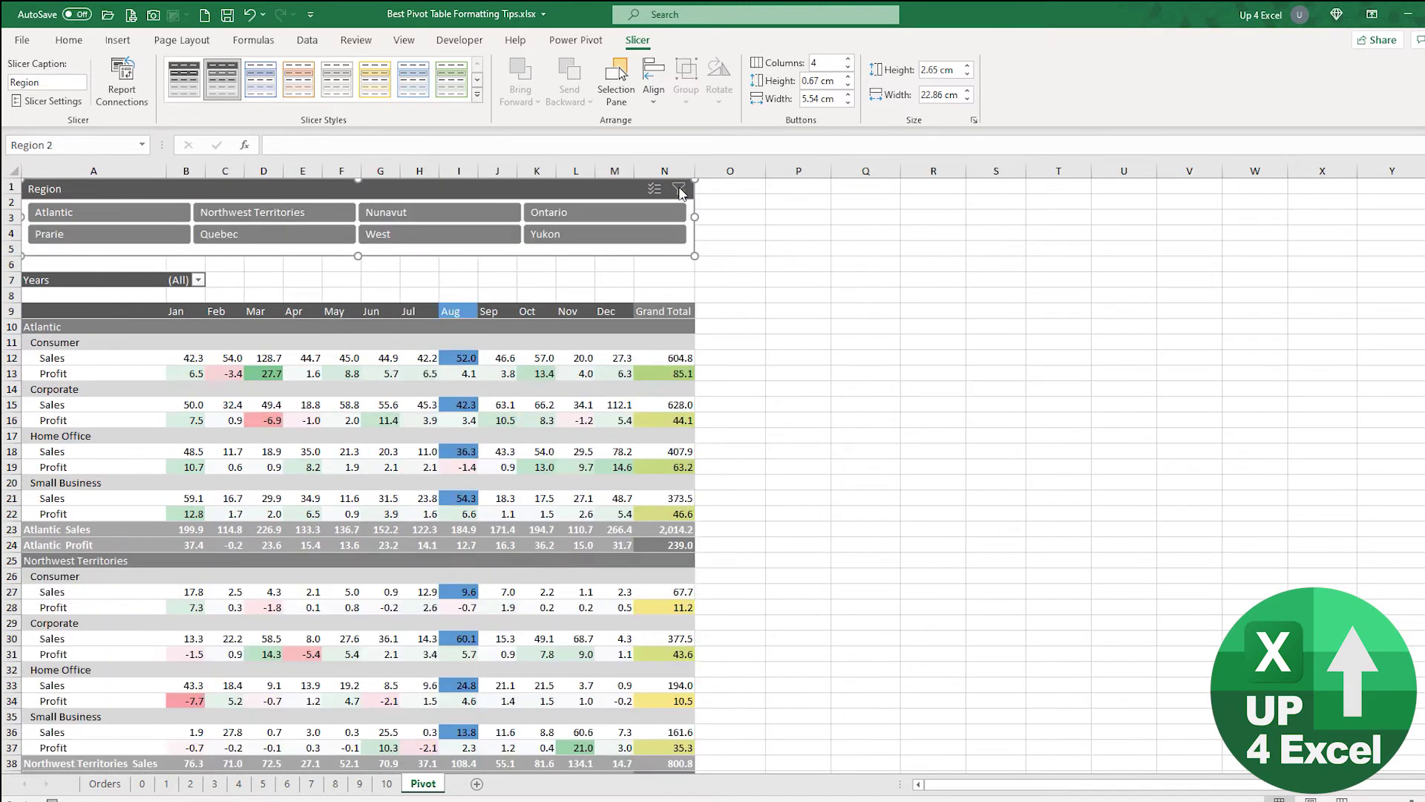
left_click(391, 518)
- Turn off 'Autofit column widths on update' in PivotTable Options, then filter to Atlantic
left_click_drag(185, 170, 681, 172)
left_click(190, 358)
right_click(199, 359)
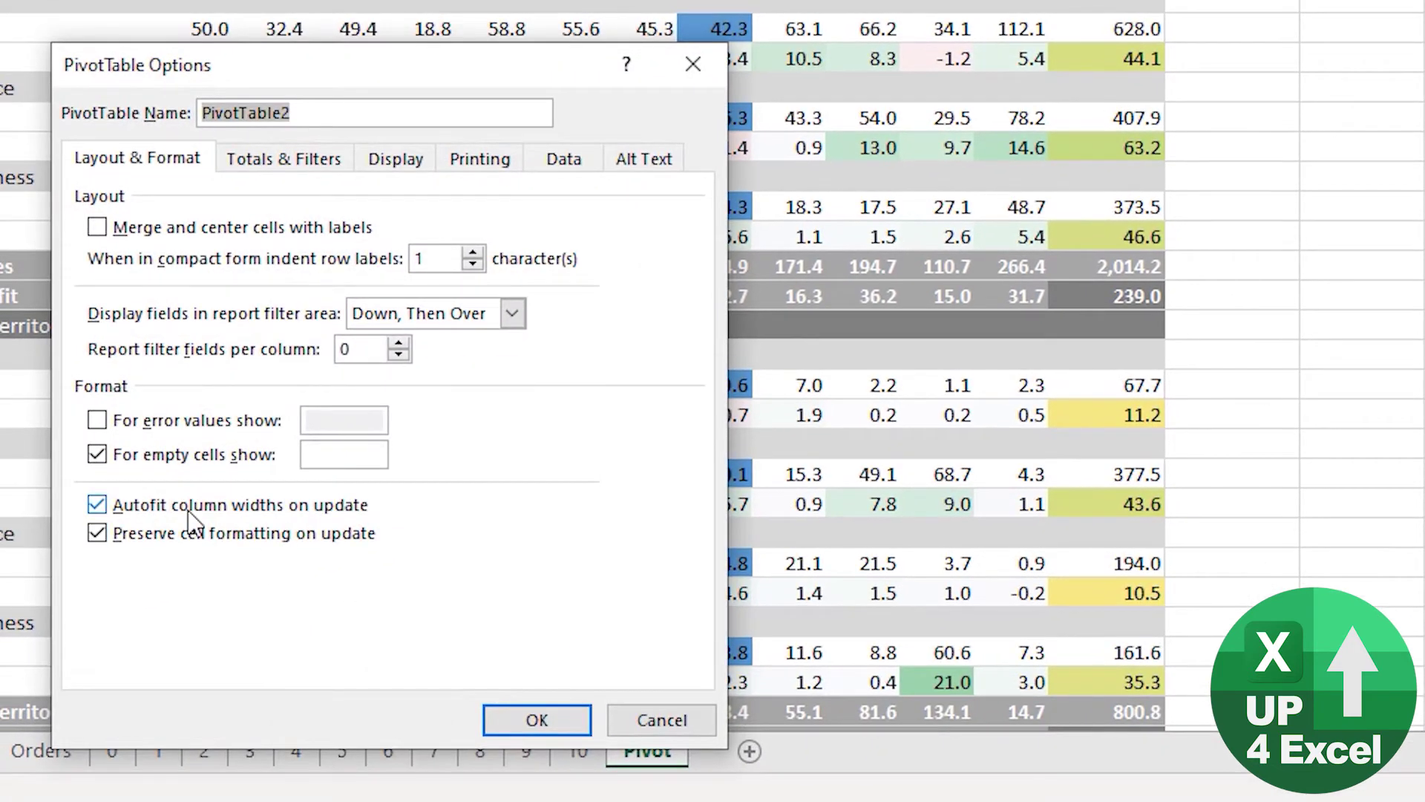
left_click(107, 507)
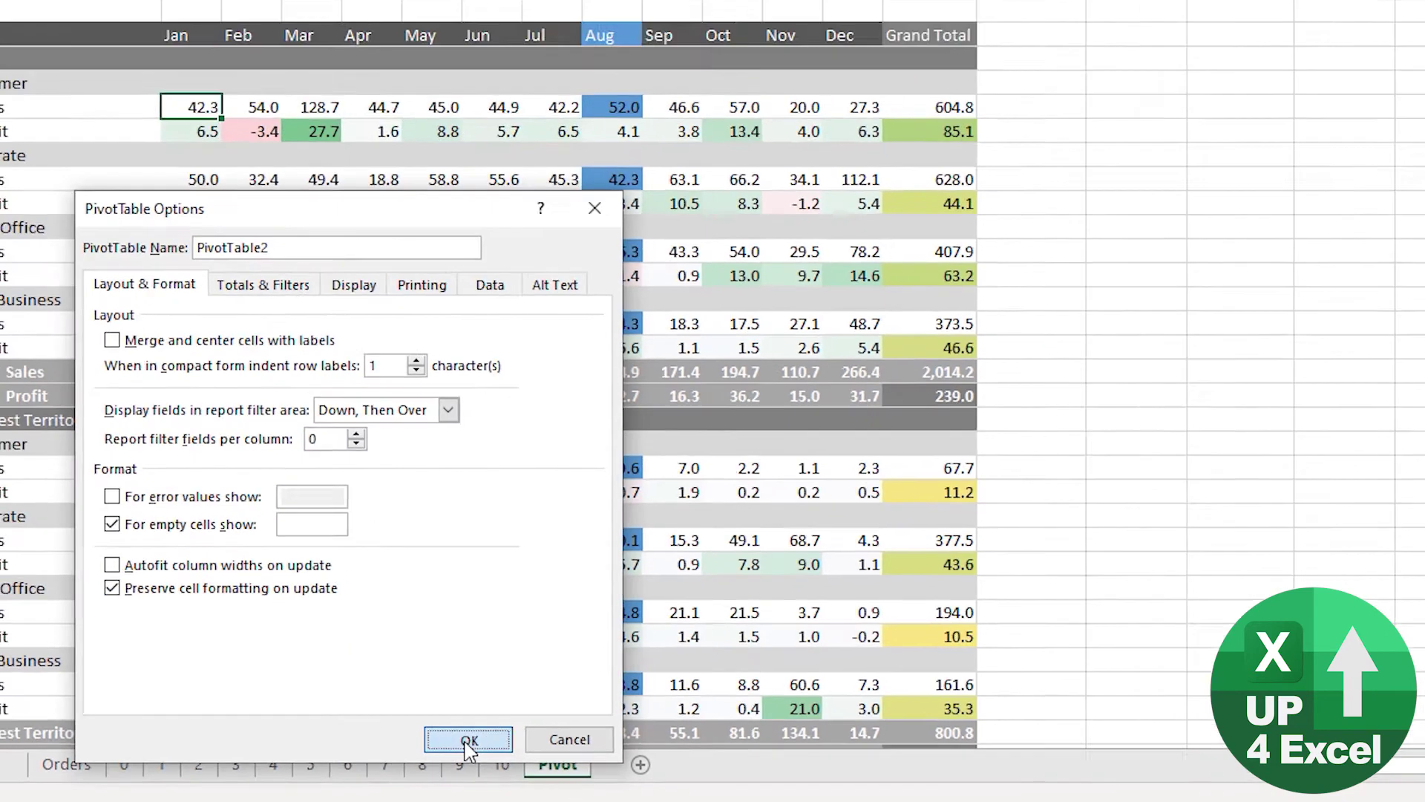
left_click(537, 719)
left_click(145, 220)
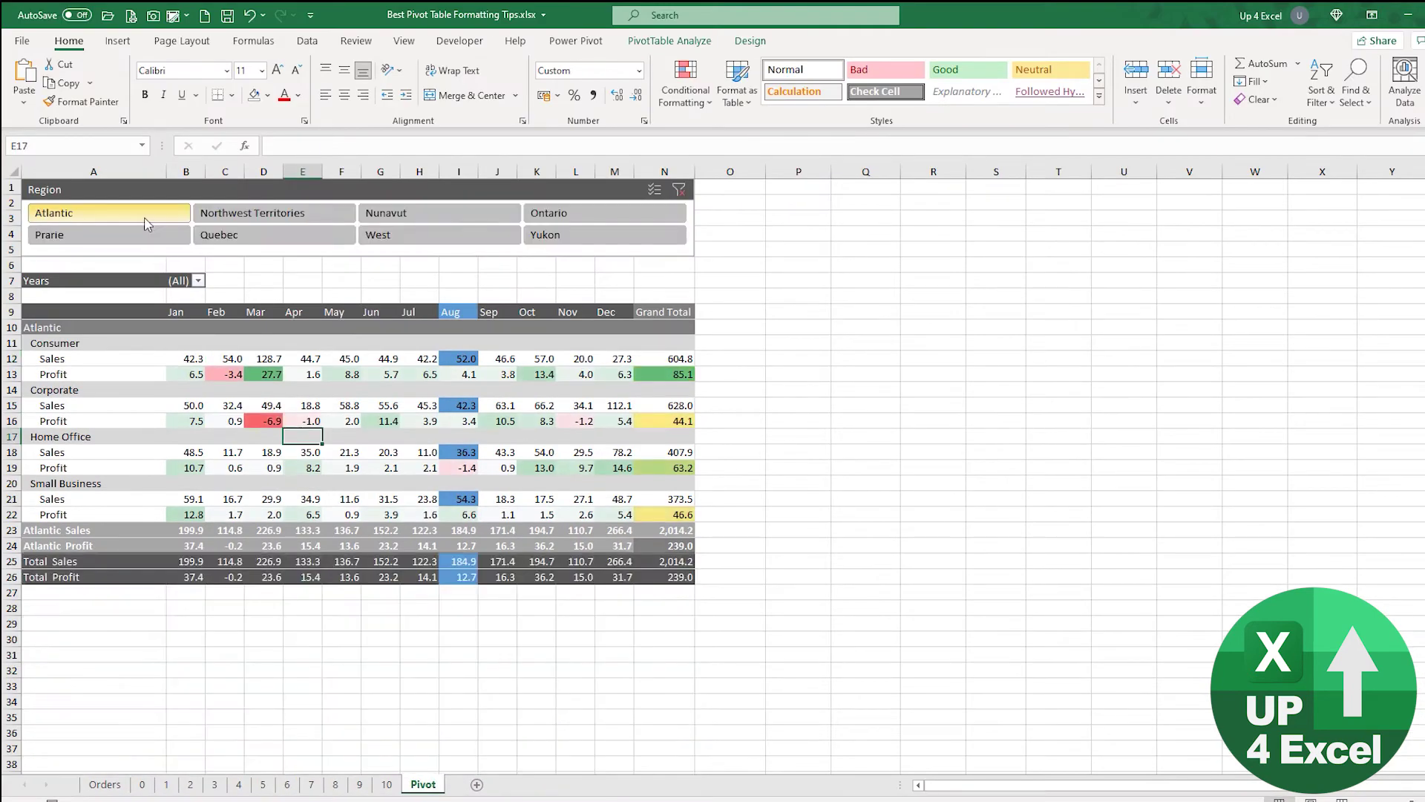
- Filter through Northwest Territories, Nunavut, Ontario, West, Yukon, Quebec and Prarie, checking widths stay fixed
left_click(260, 221)
left_click(417, 217)
left_click(573, 216)
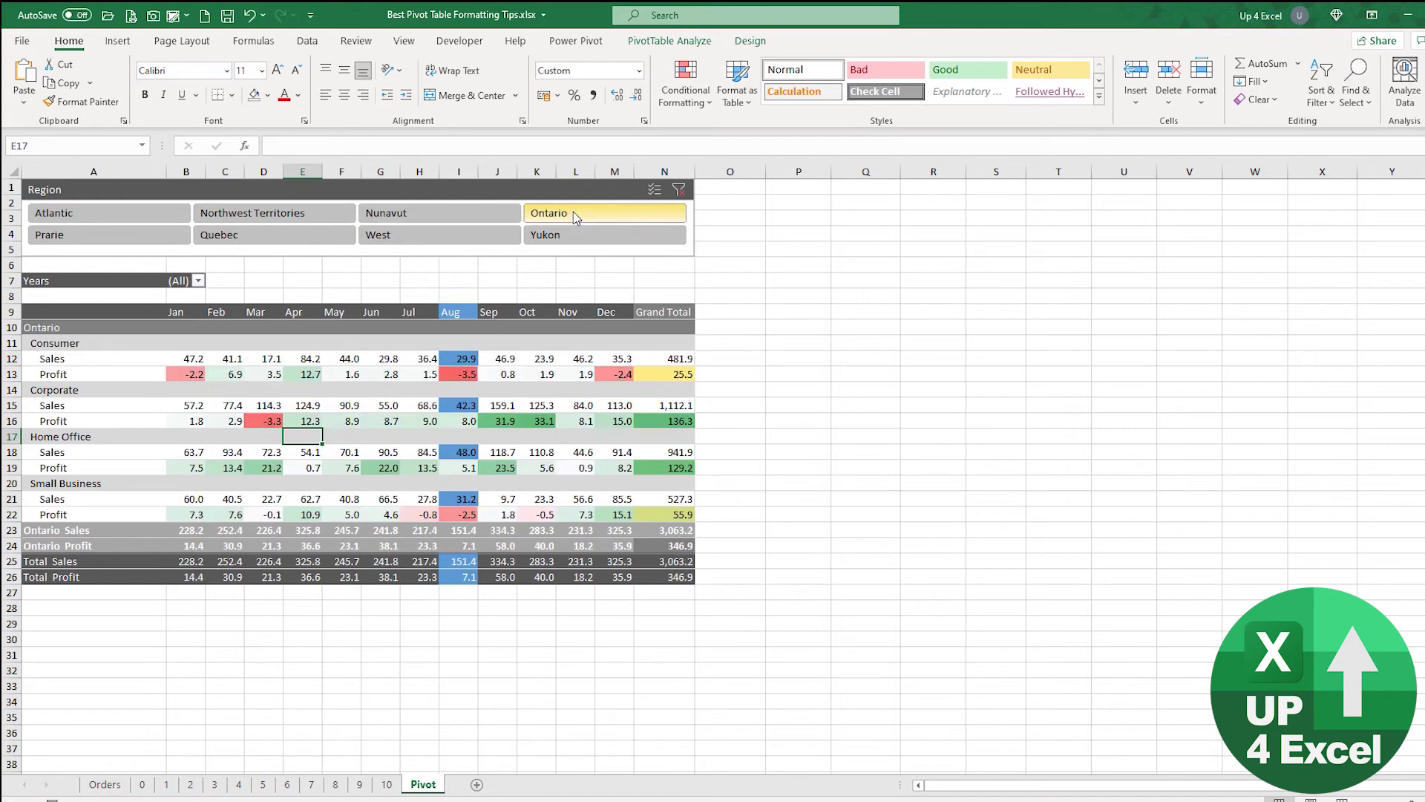
left_click(493, 236)
left_click(579, 236)
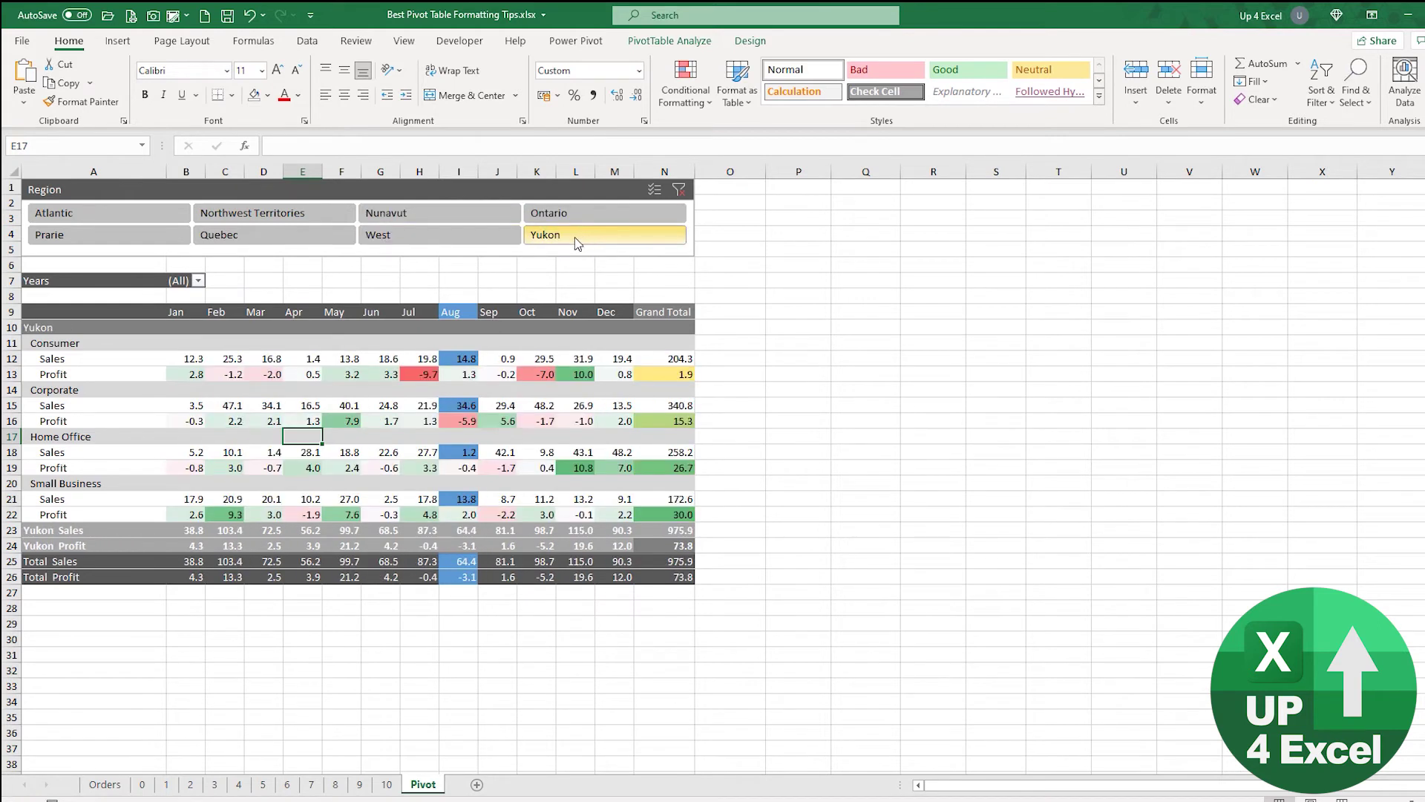
left_click(317, 236)
left_click(145, 238)
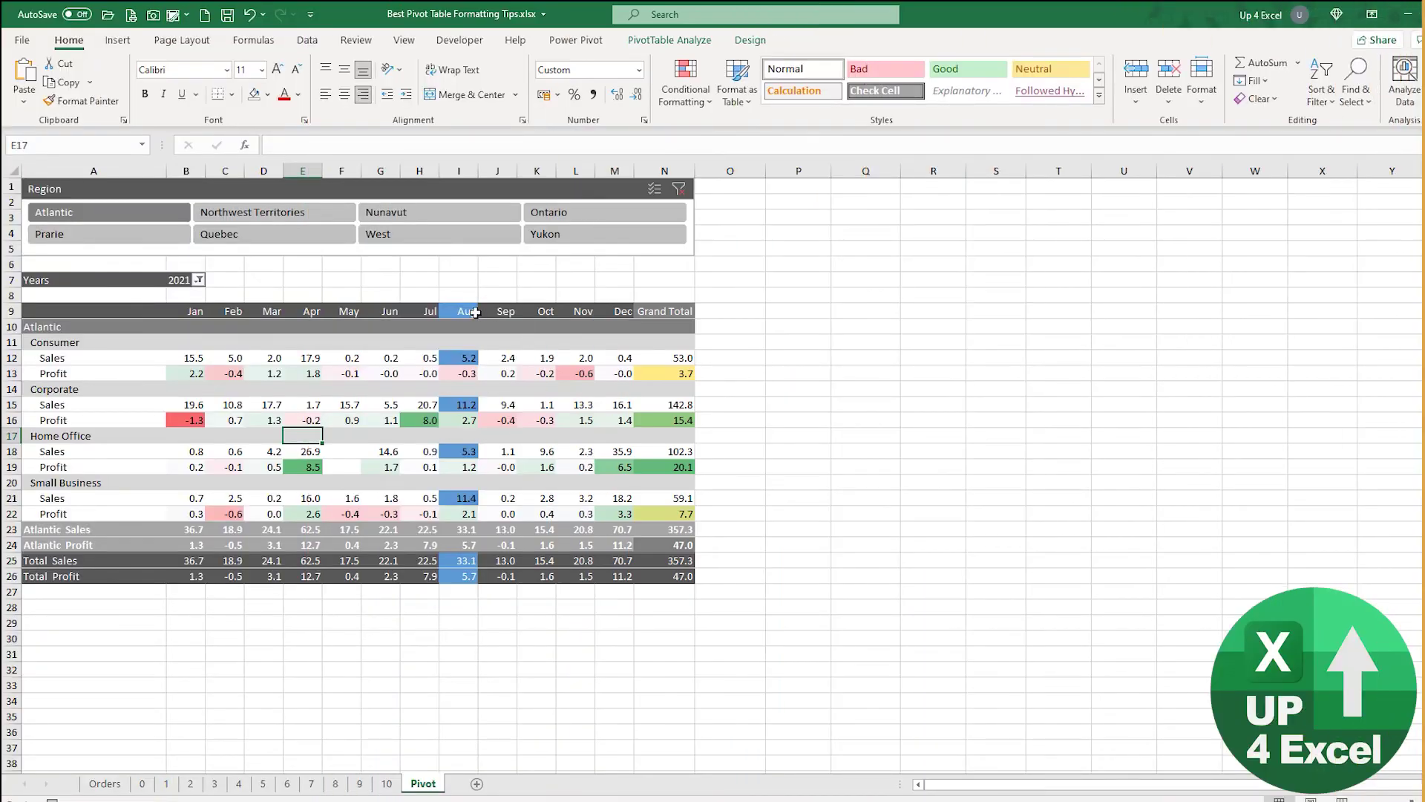
- Set the pivot's Aug column fill to No Fill
left_click(456, 300)
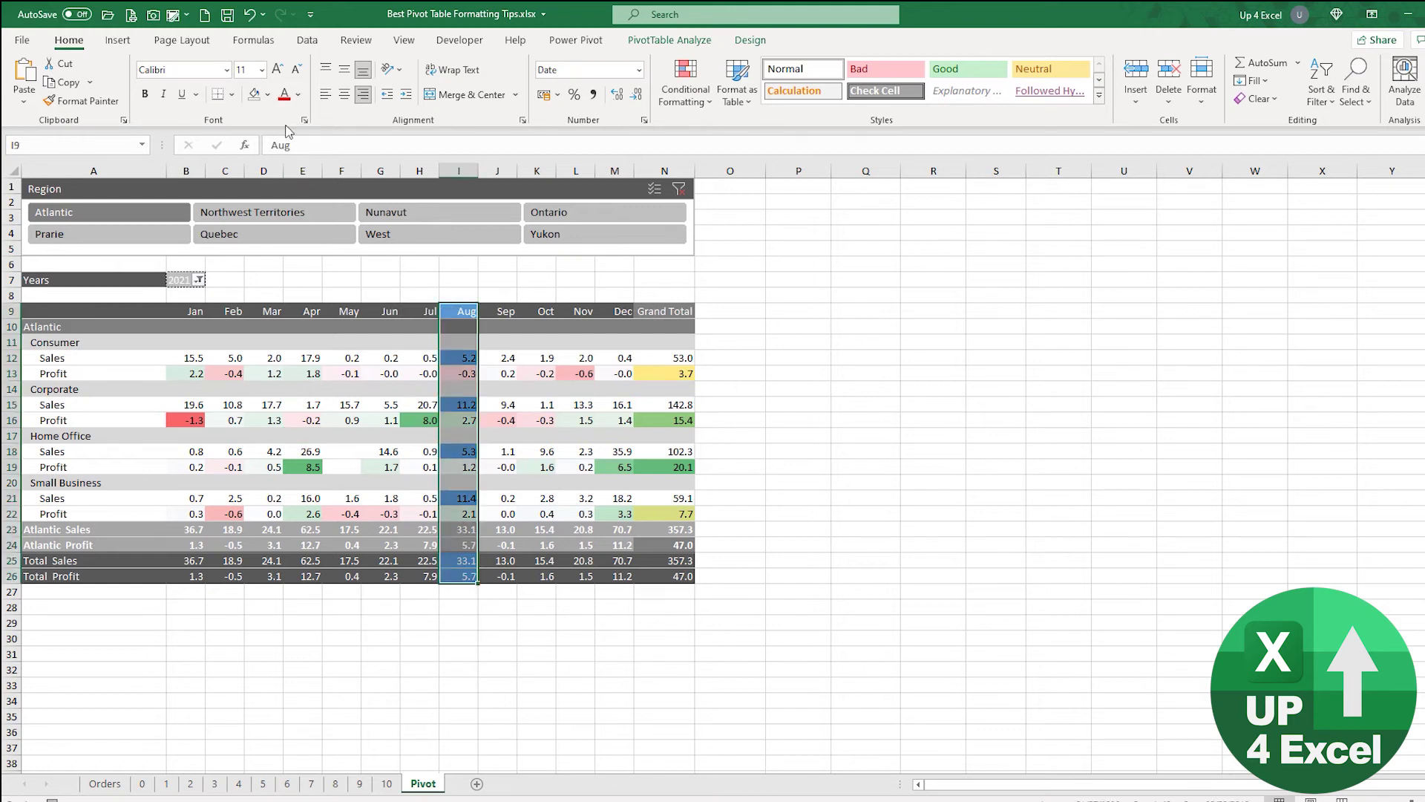
left_click(268, 94)
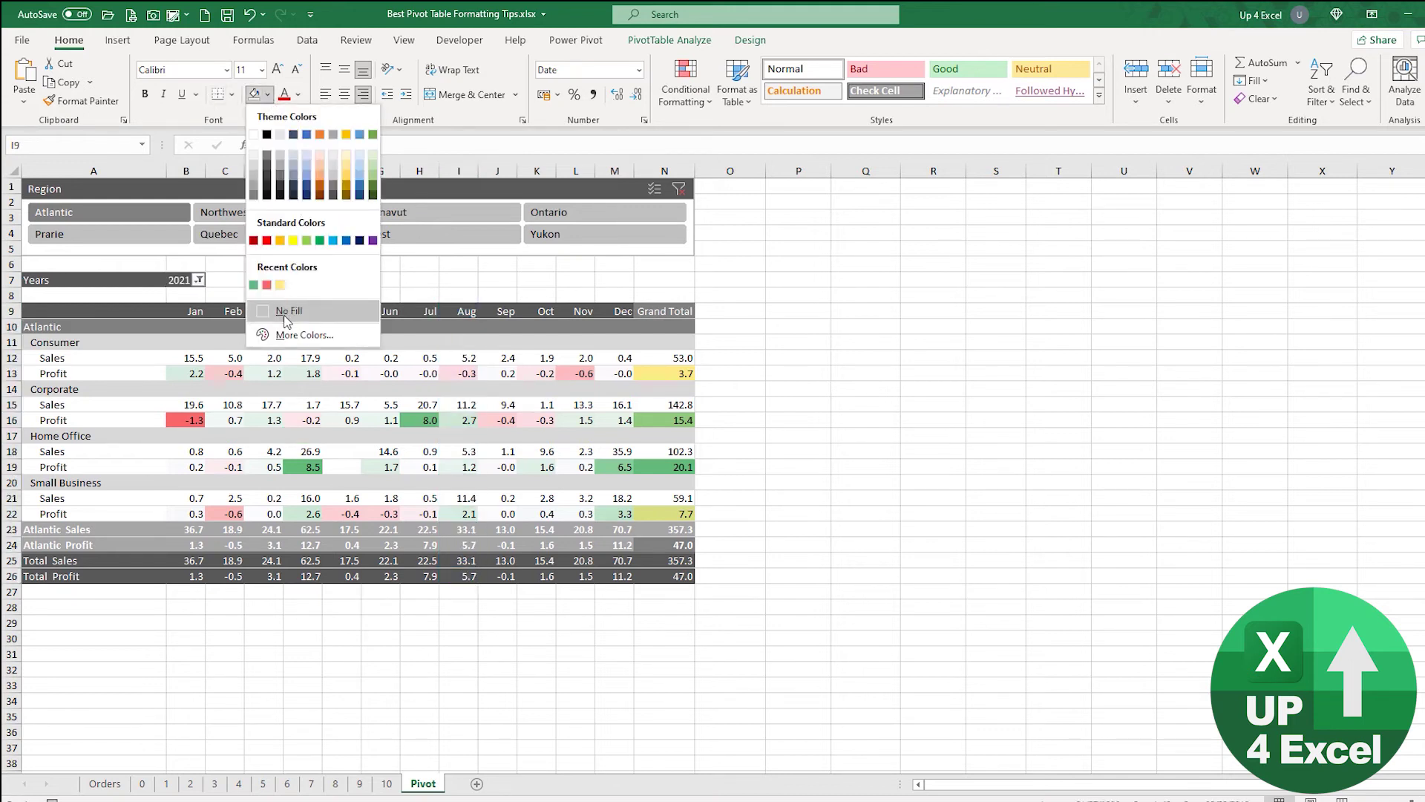
left_click(286, 315)
left_click(303, 420)
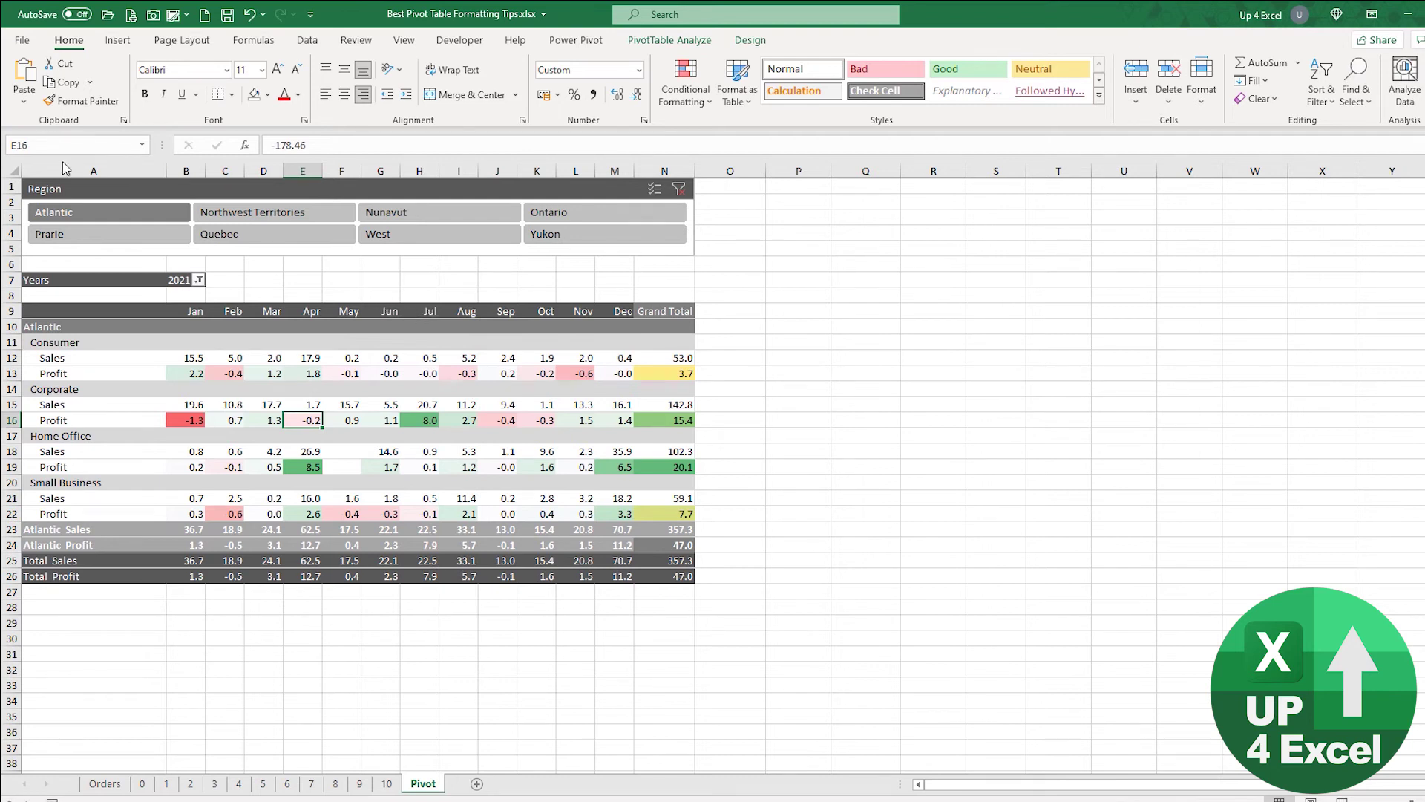
- Insert a narrow margin column at A and a blank row above the slicer
left_click(66, 170)
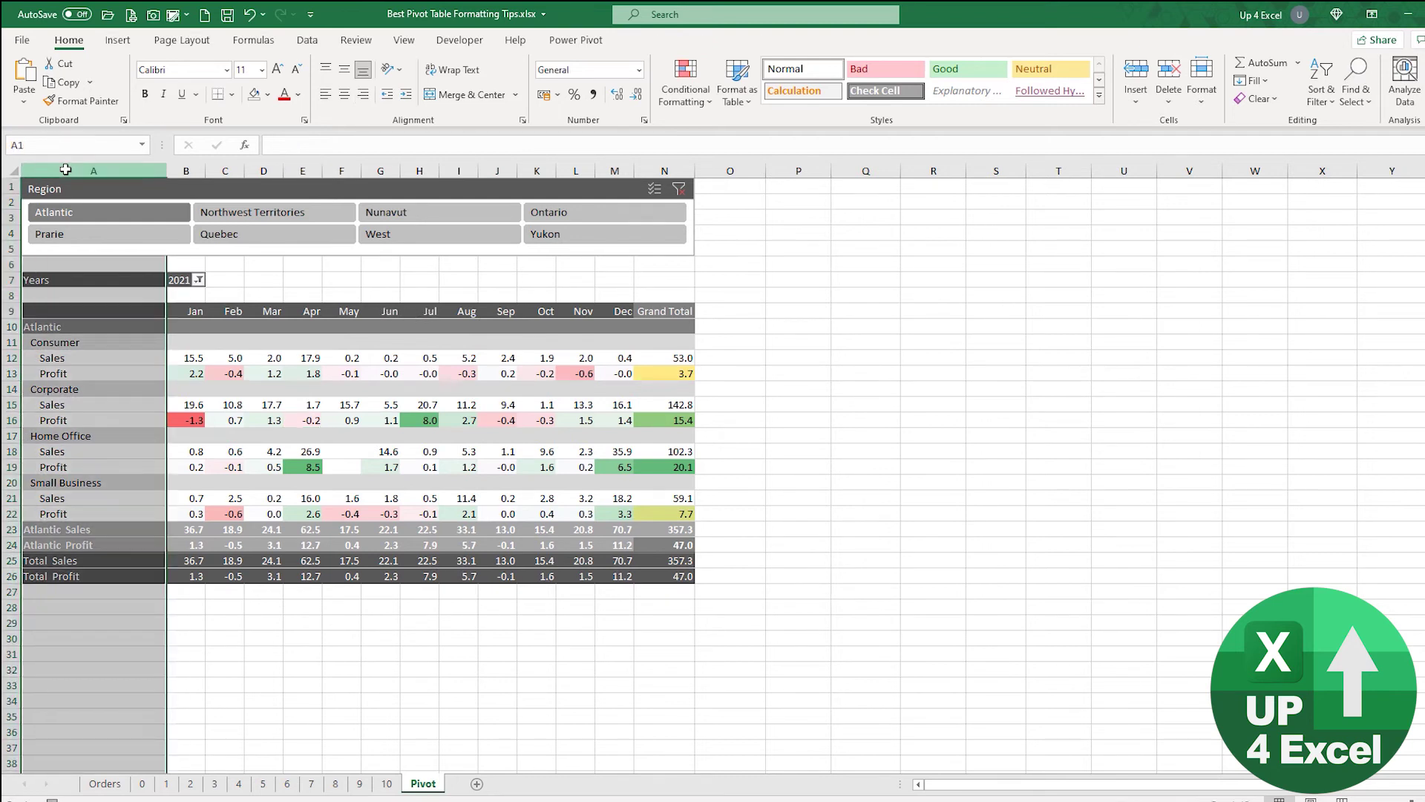
right_click(66, 170)
left_click(130, 297)
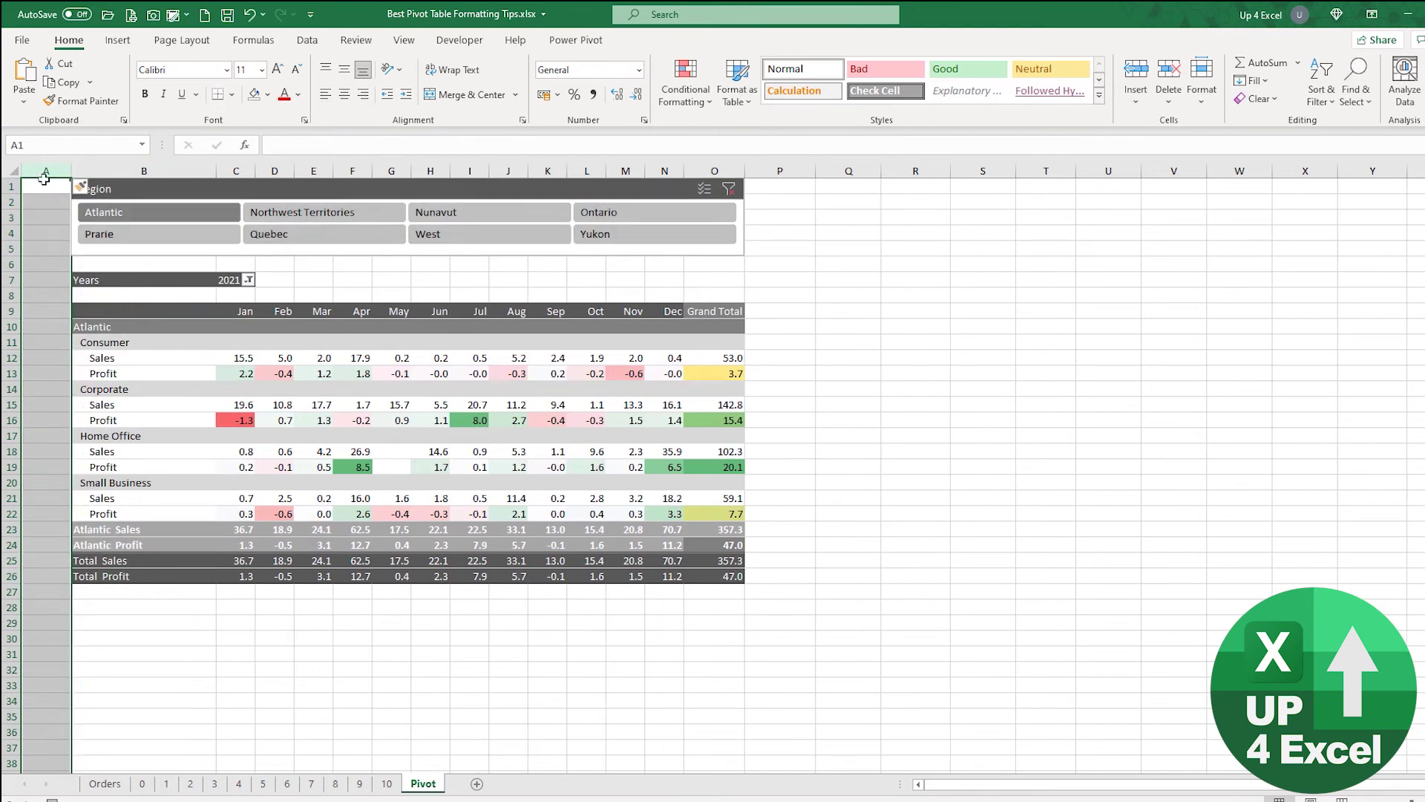
left_click_drag(71, 171, 40, 186)
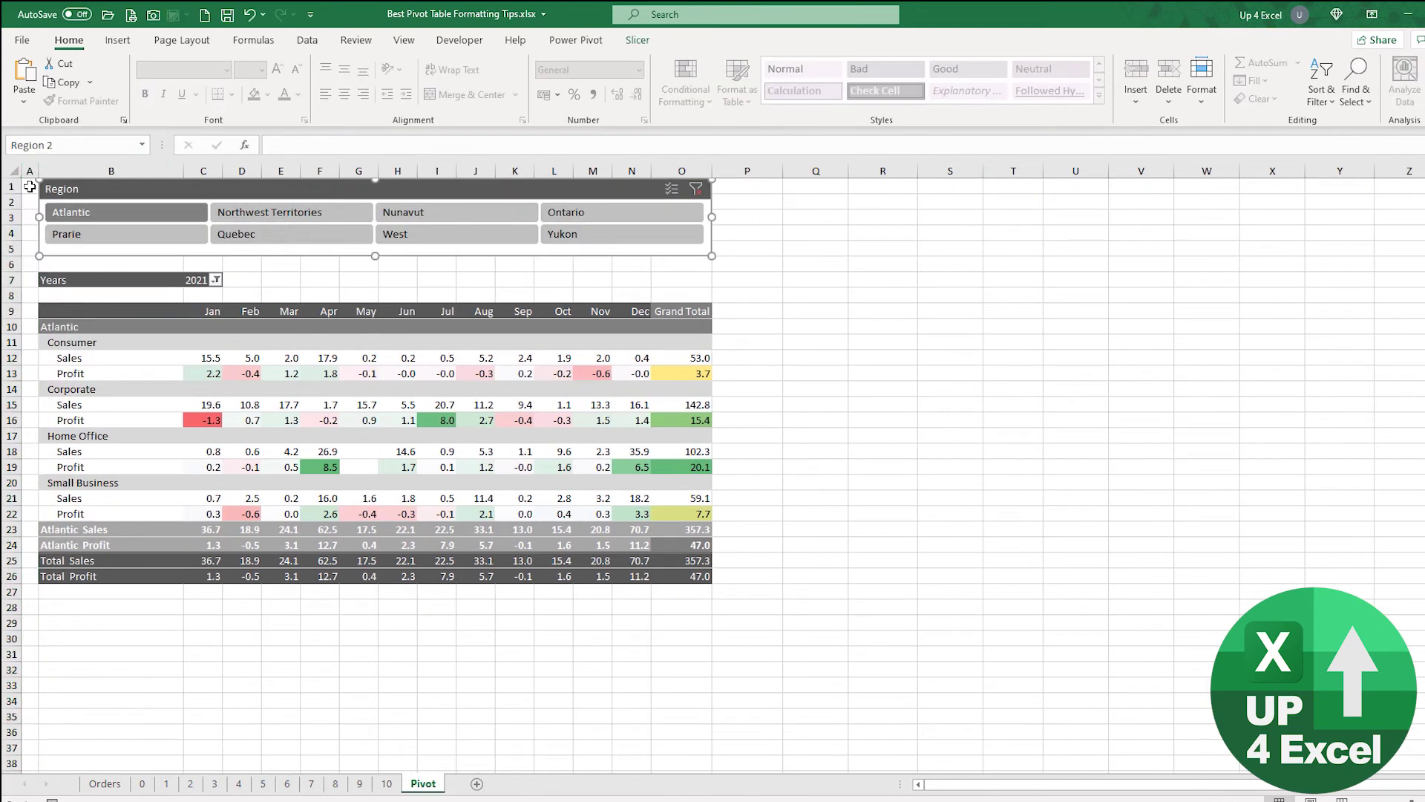
left_click(13, 186)
key("ctrl+shift+equal")
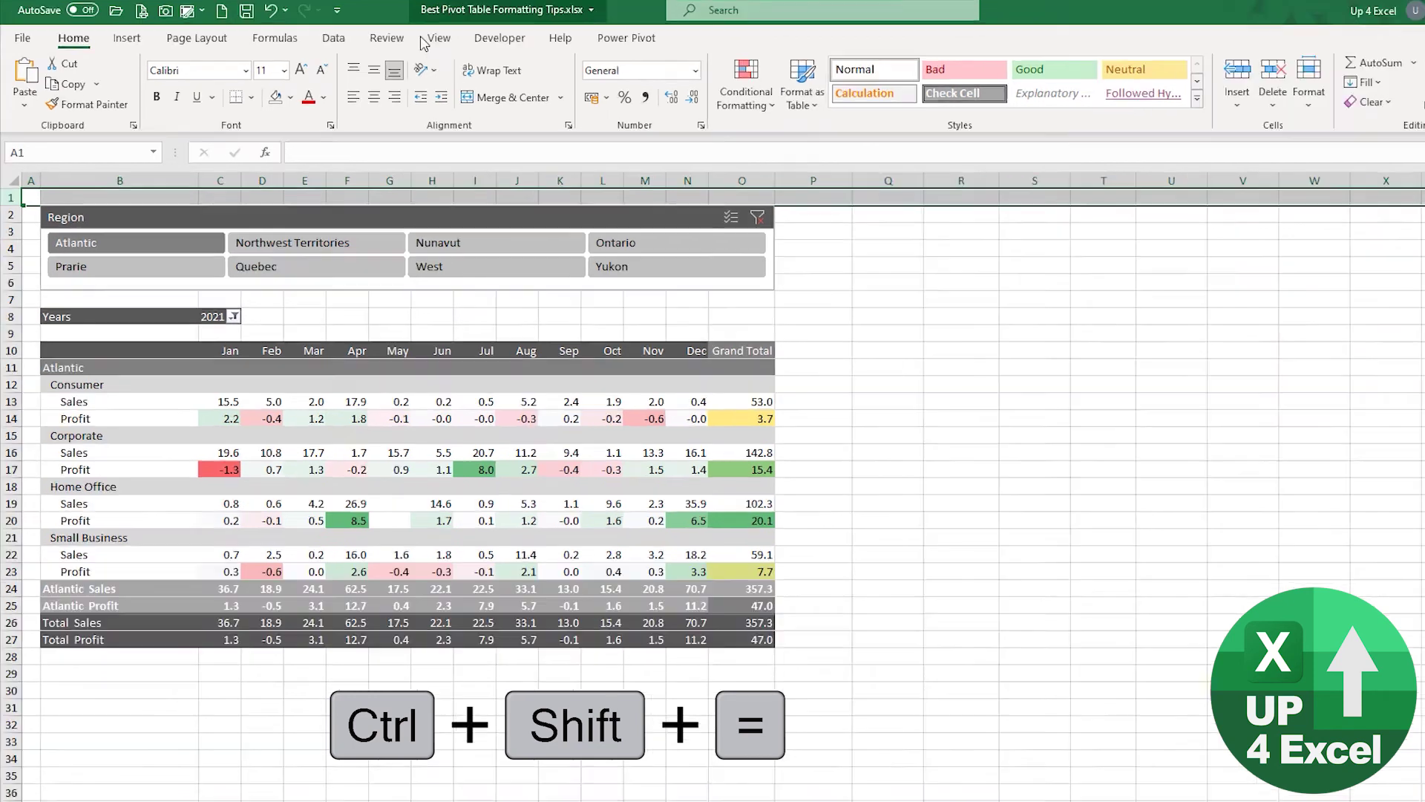
- Hide the sheet gridlines and row and column headings, keeping the formula bar visible
left_click(404, 40)
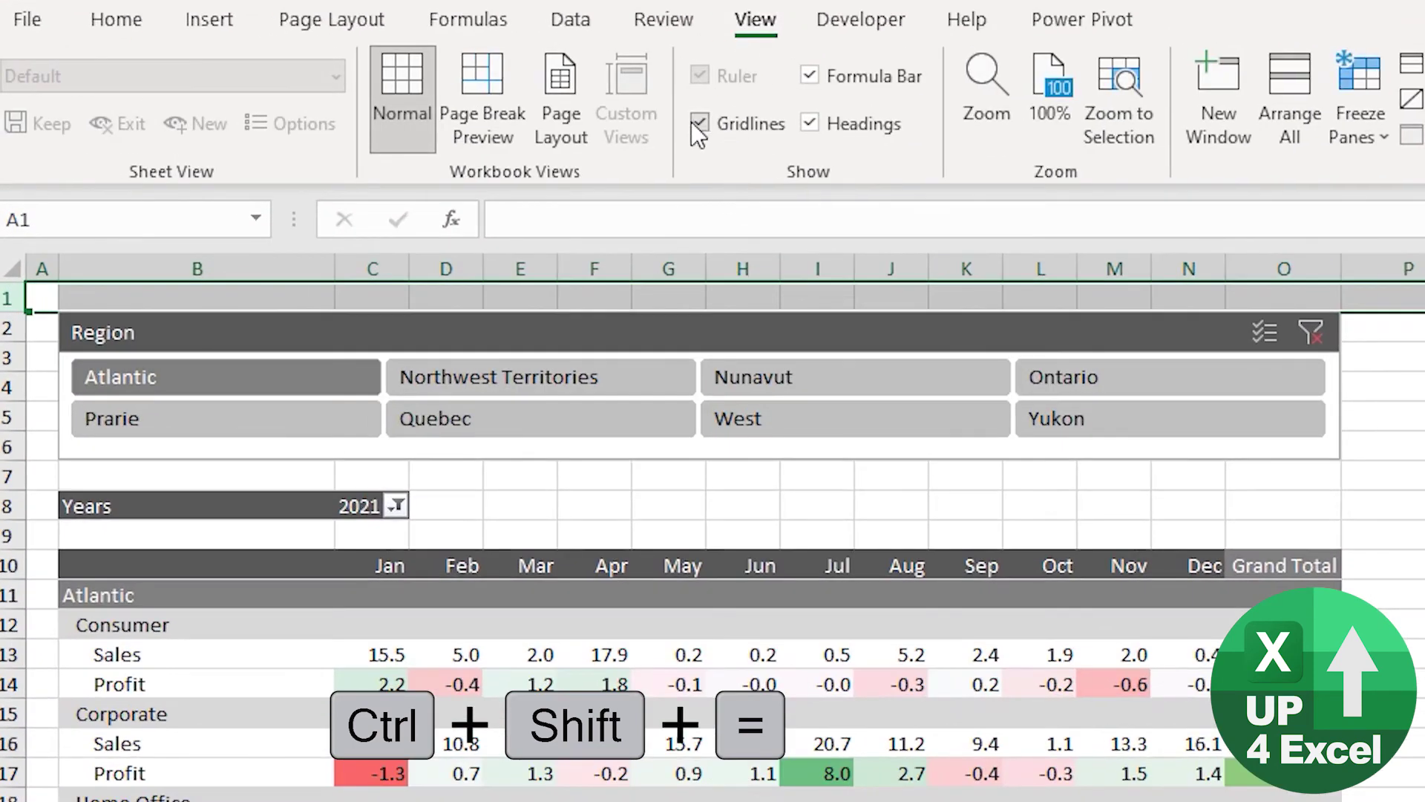
left_click(698, 121)
left_click(810, 123)
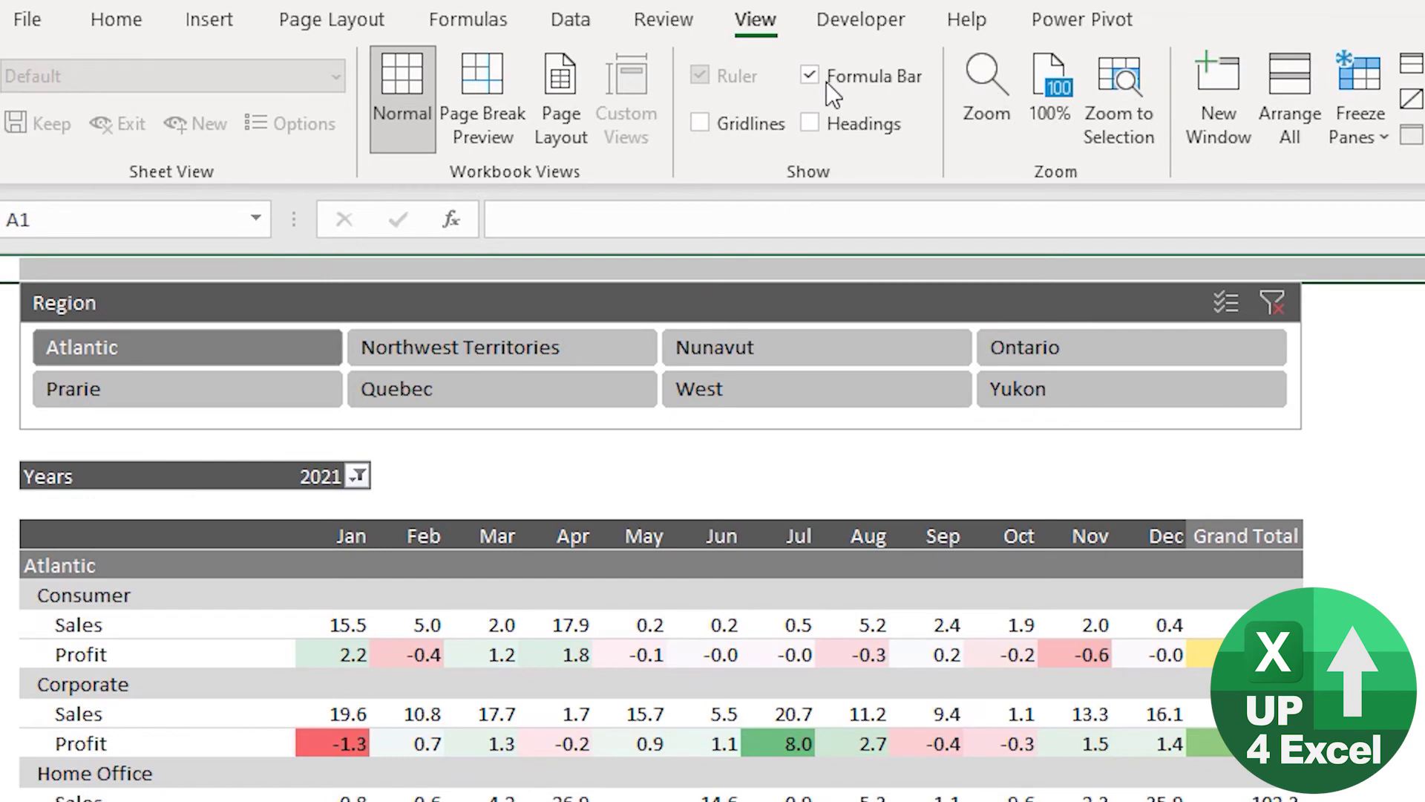
left_click(811, 74)
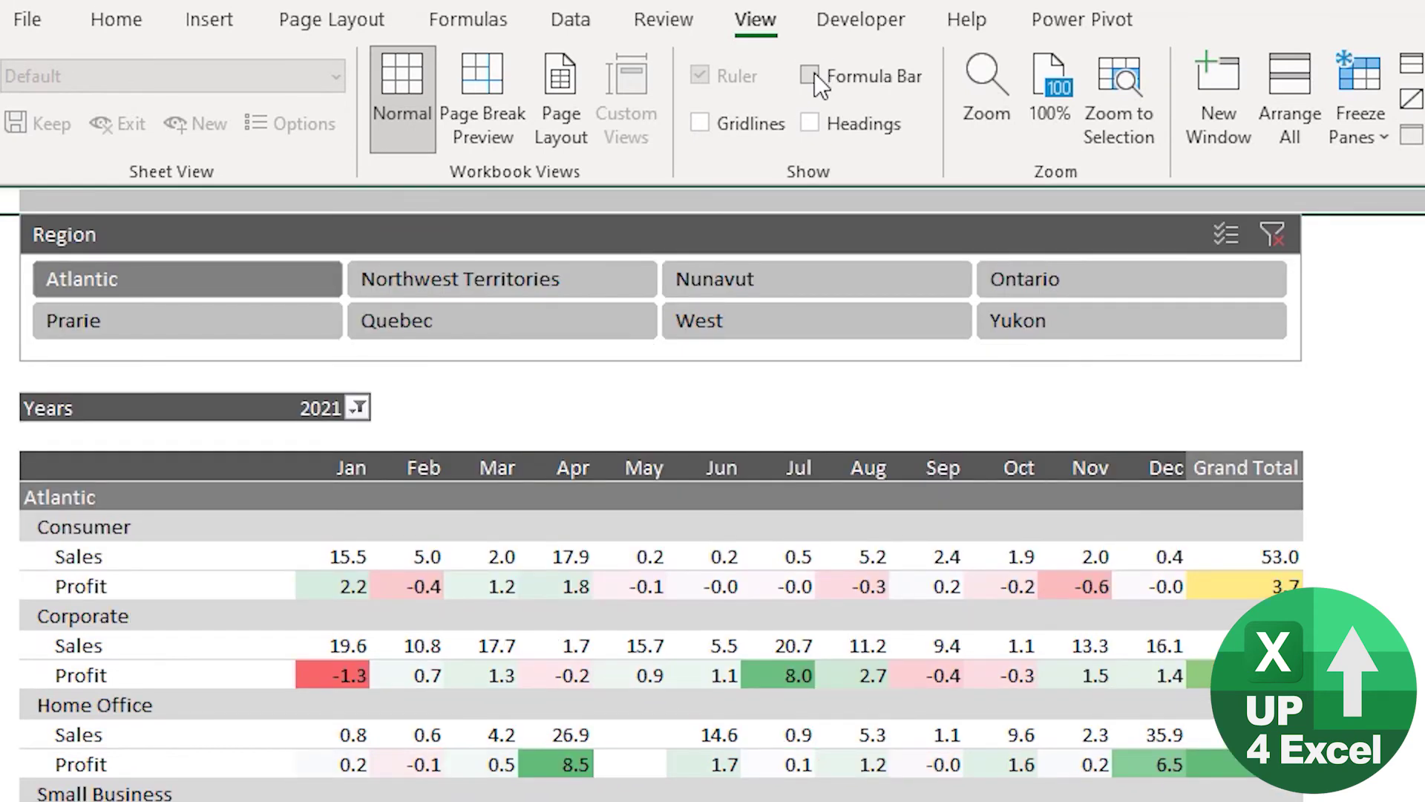
left_click(812, 75)
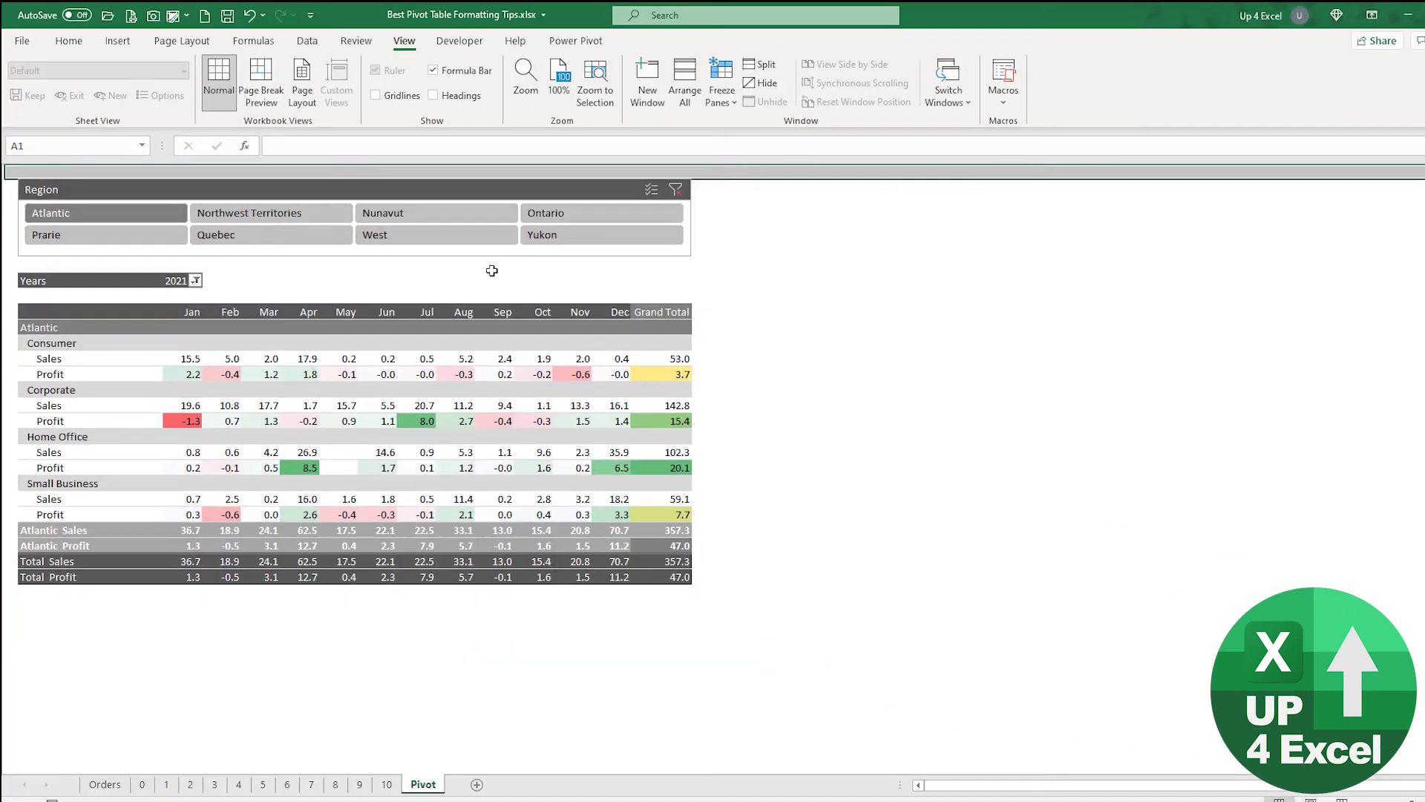
left_click(495, 267)
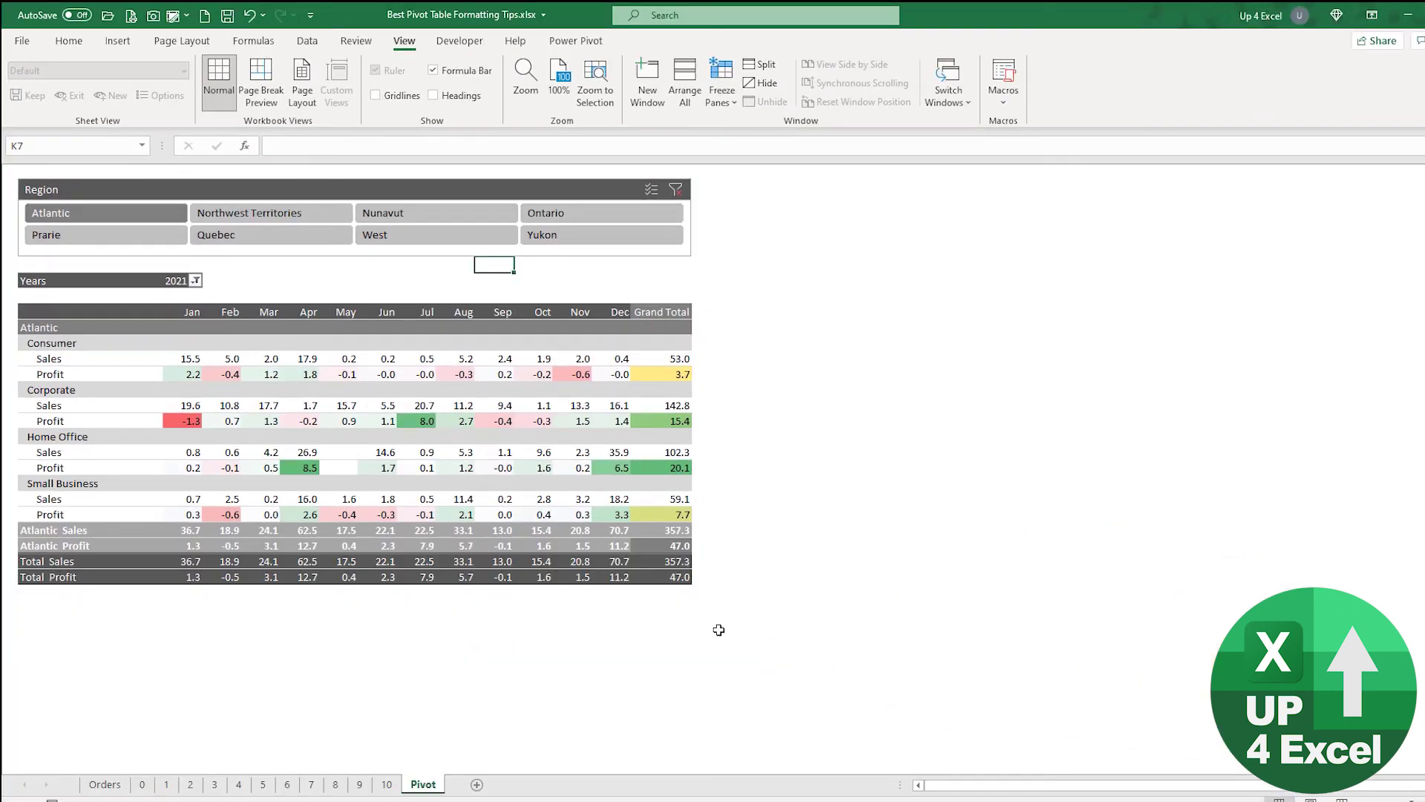